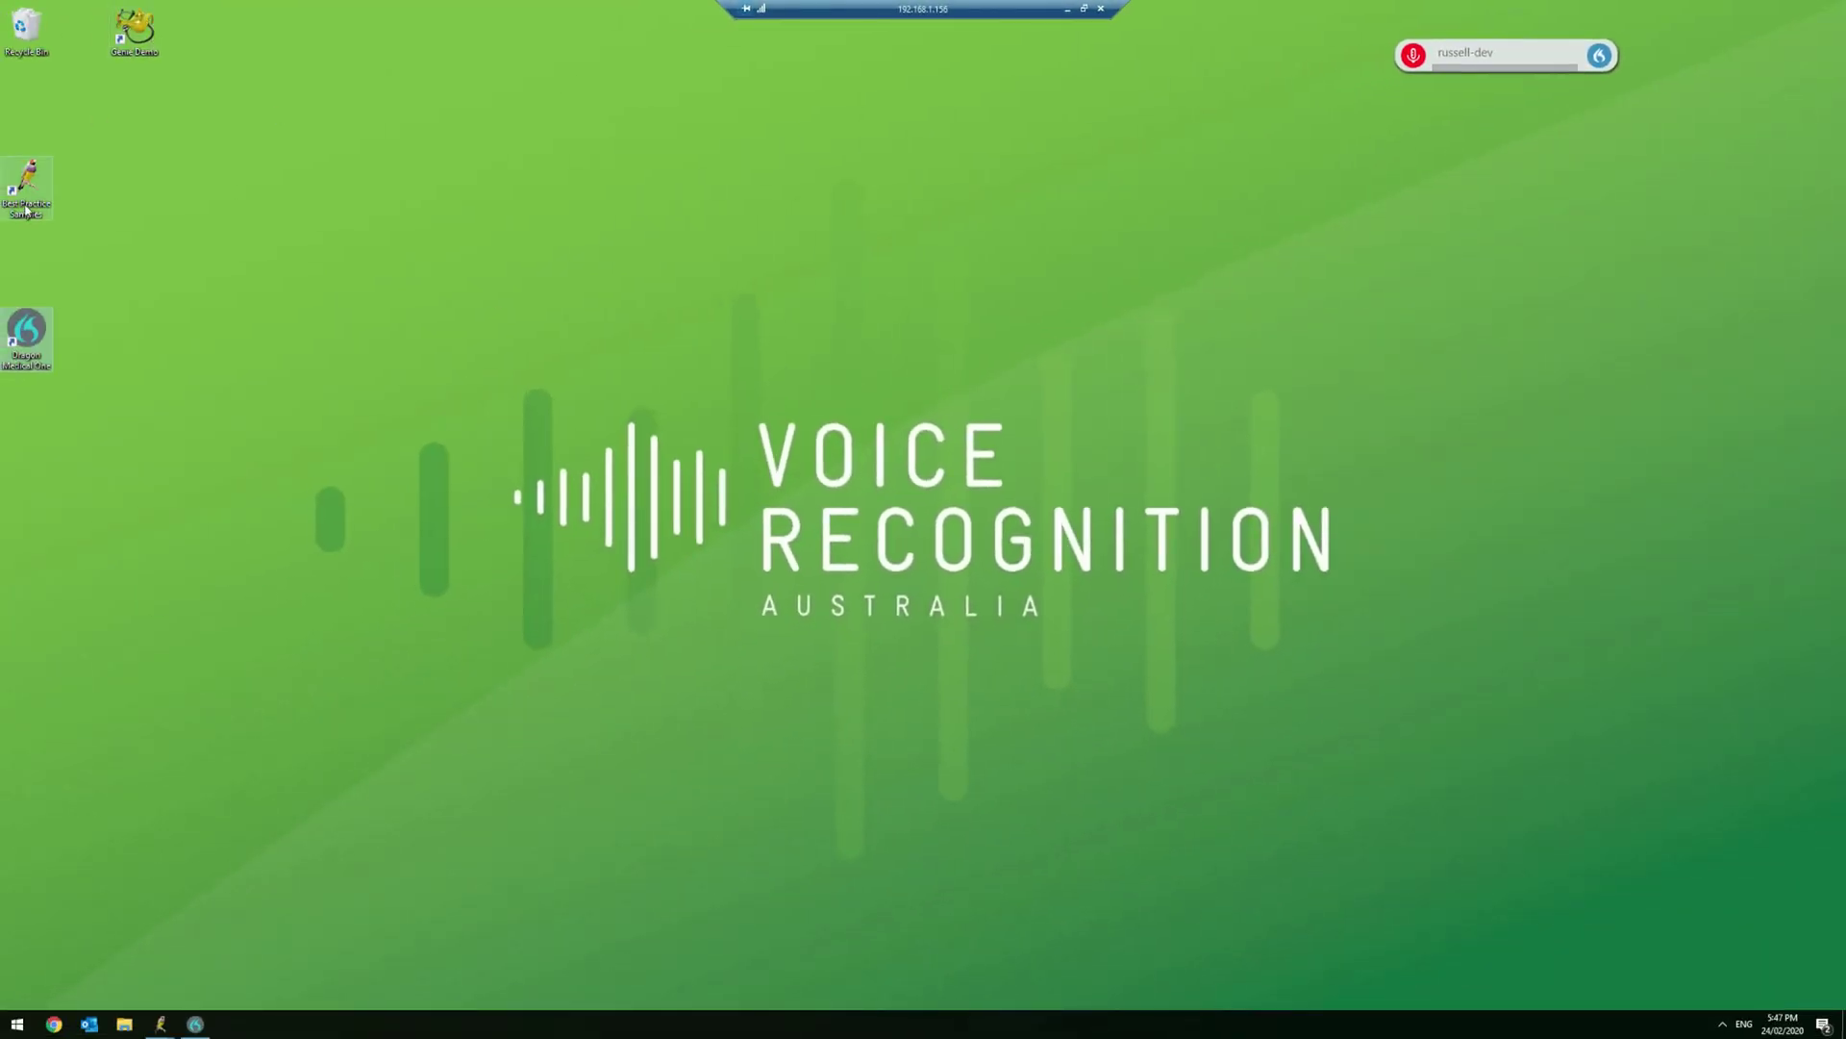
# Launch the Best Practice samples and Dragon Medical One from their desktop shortcuts
pyautogui.click(39, 197)
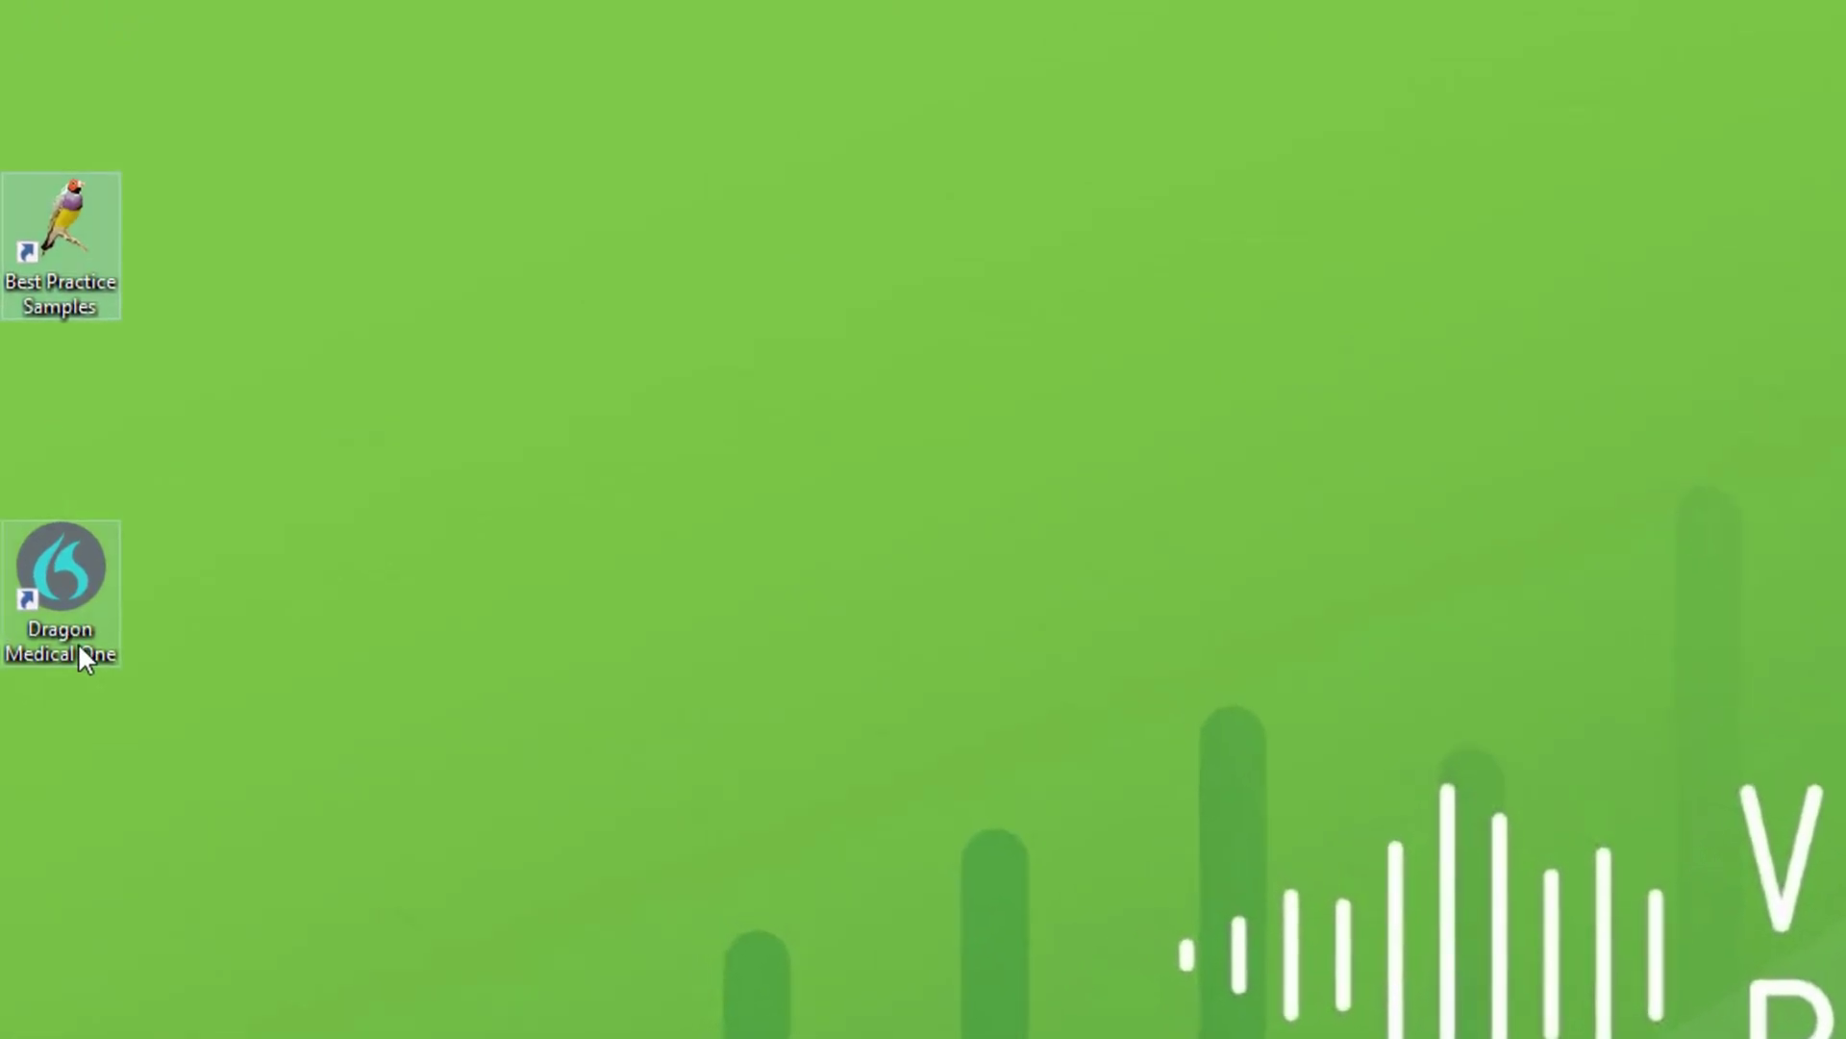
pyautogui.click(90, 598)
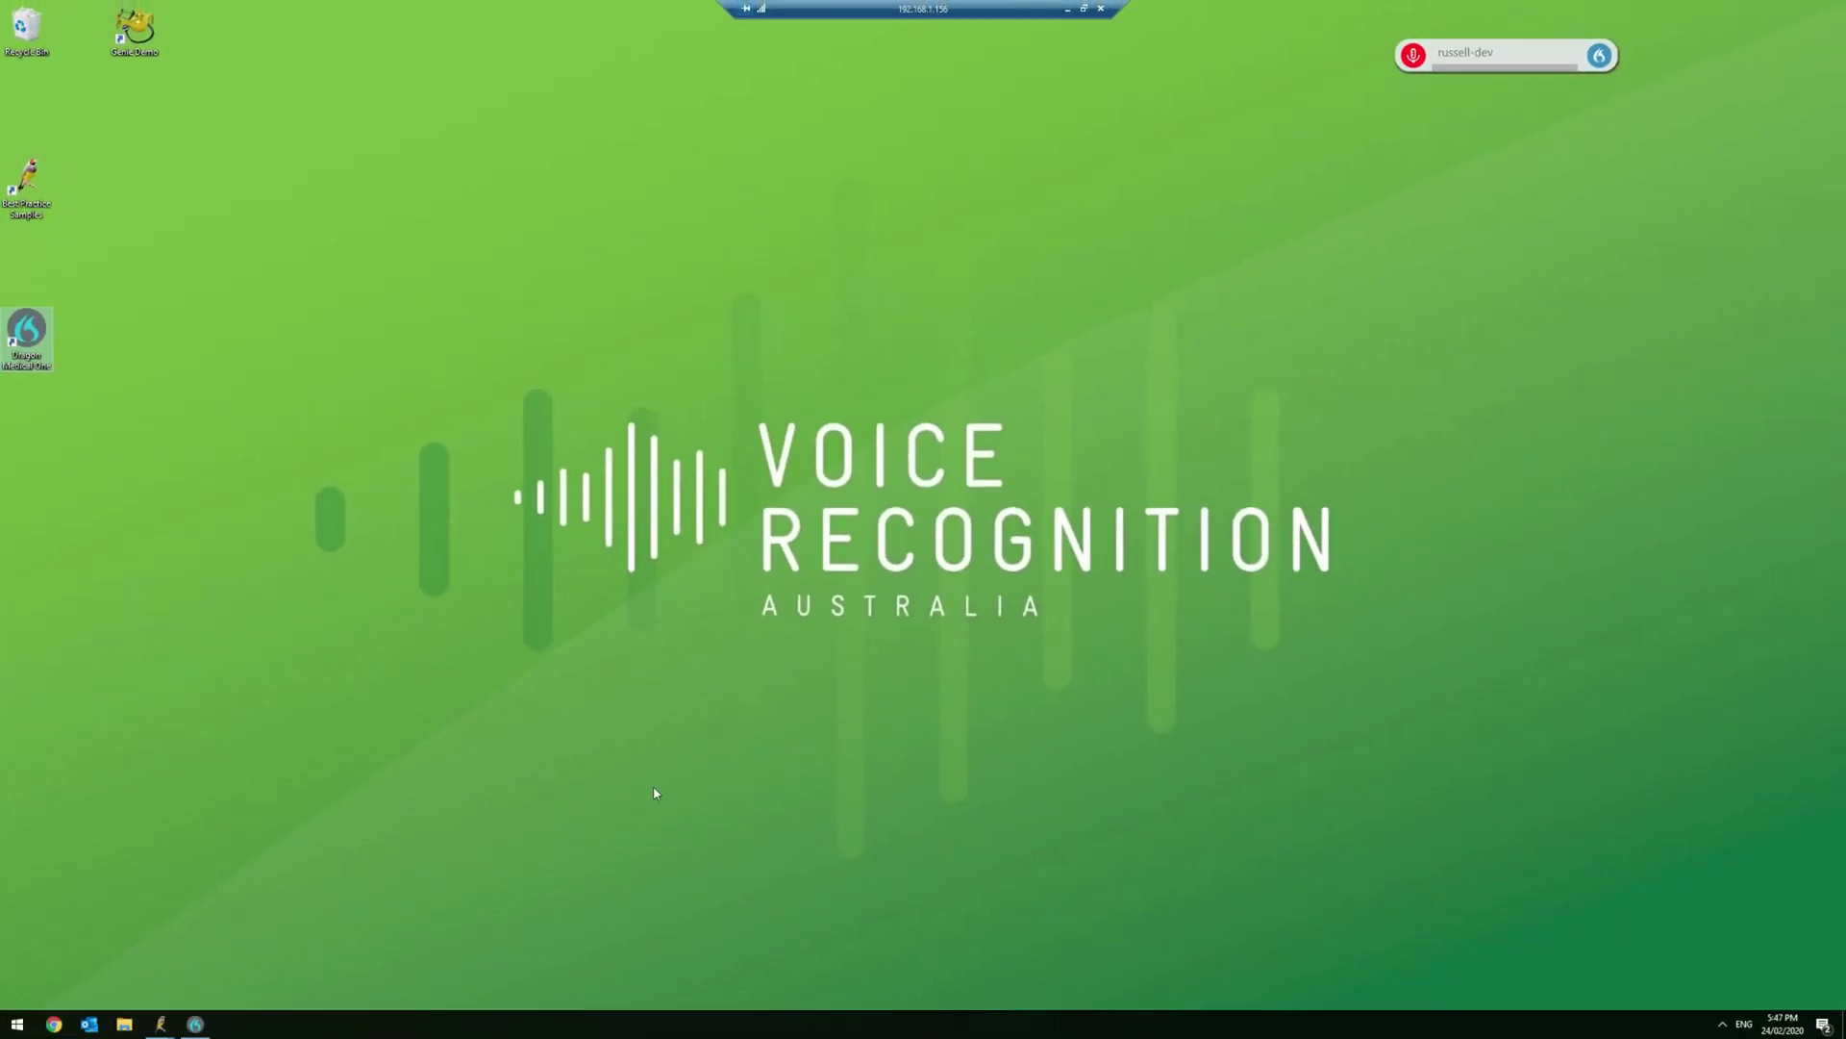
# Enter Fever as chief complaint and dictate the history: recurrent infections, reflux, 2018 hospitalisation
pyautogui.moveTo(160, 1024)
pyautogui.click(198, 984)
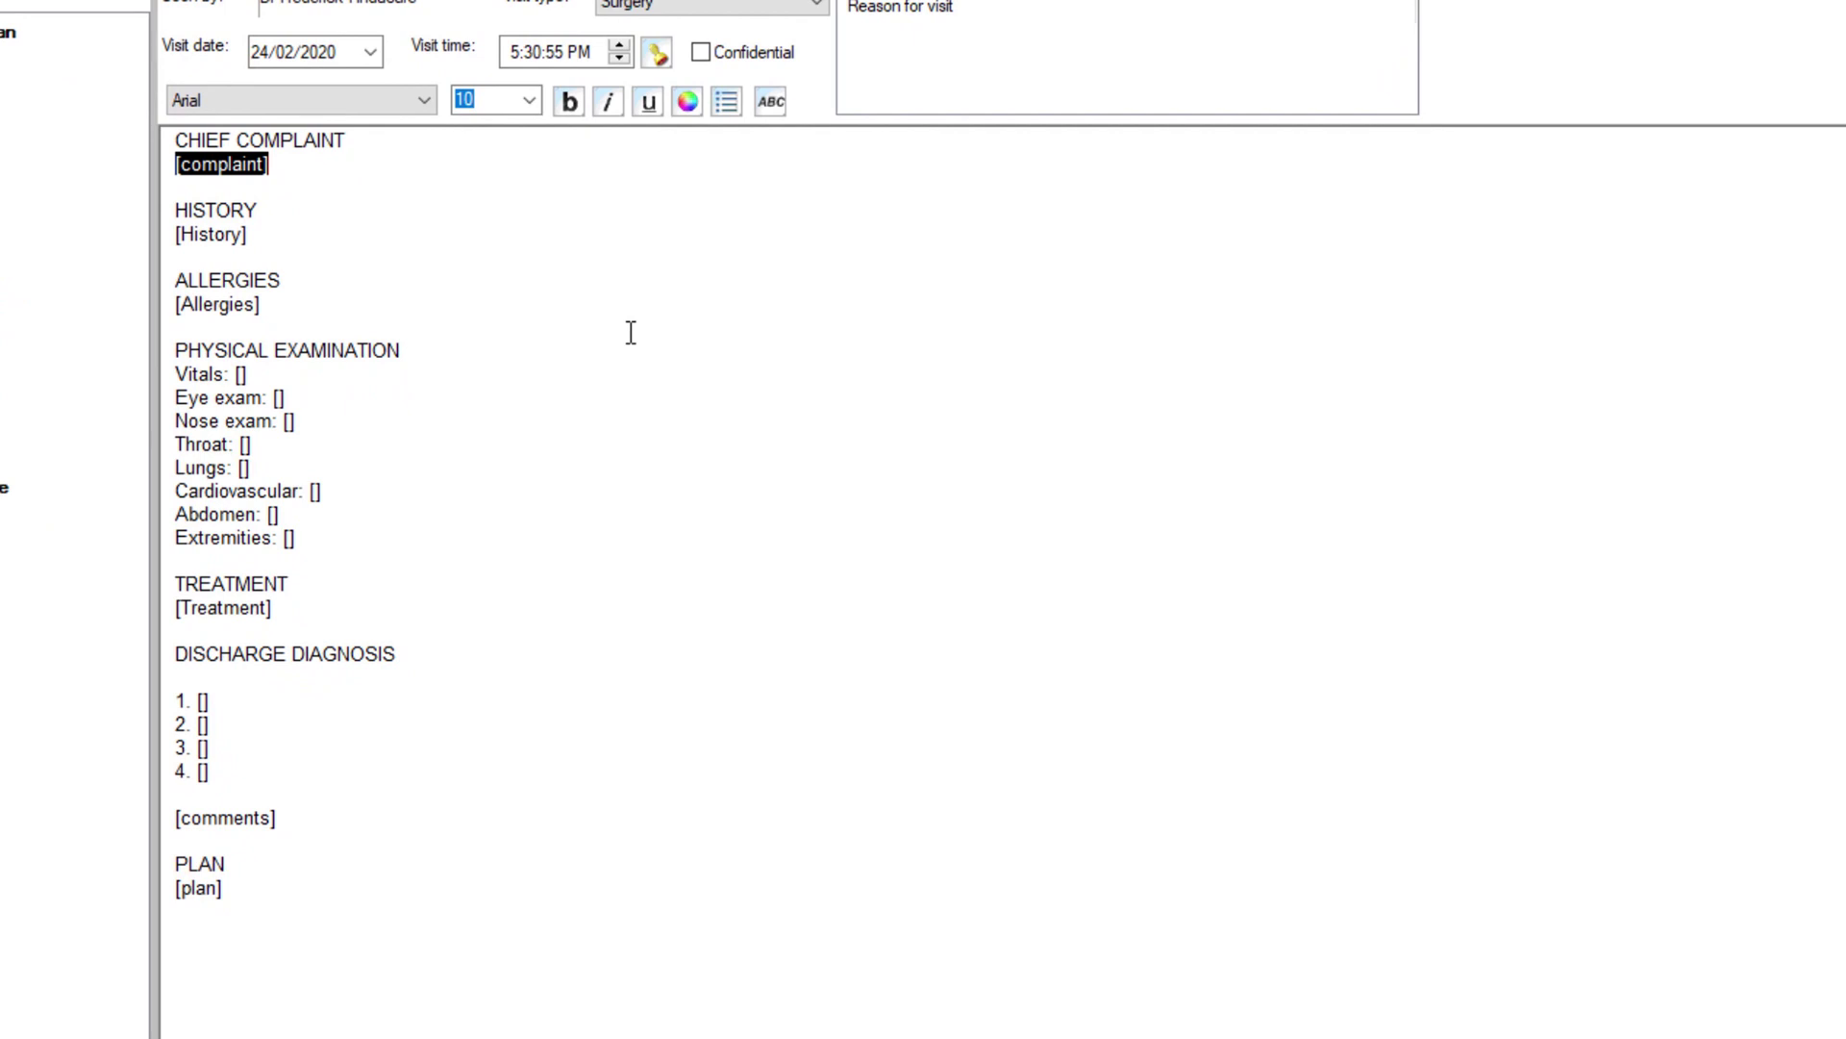
pyautogui.write('Fever')
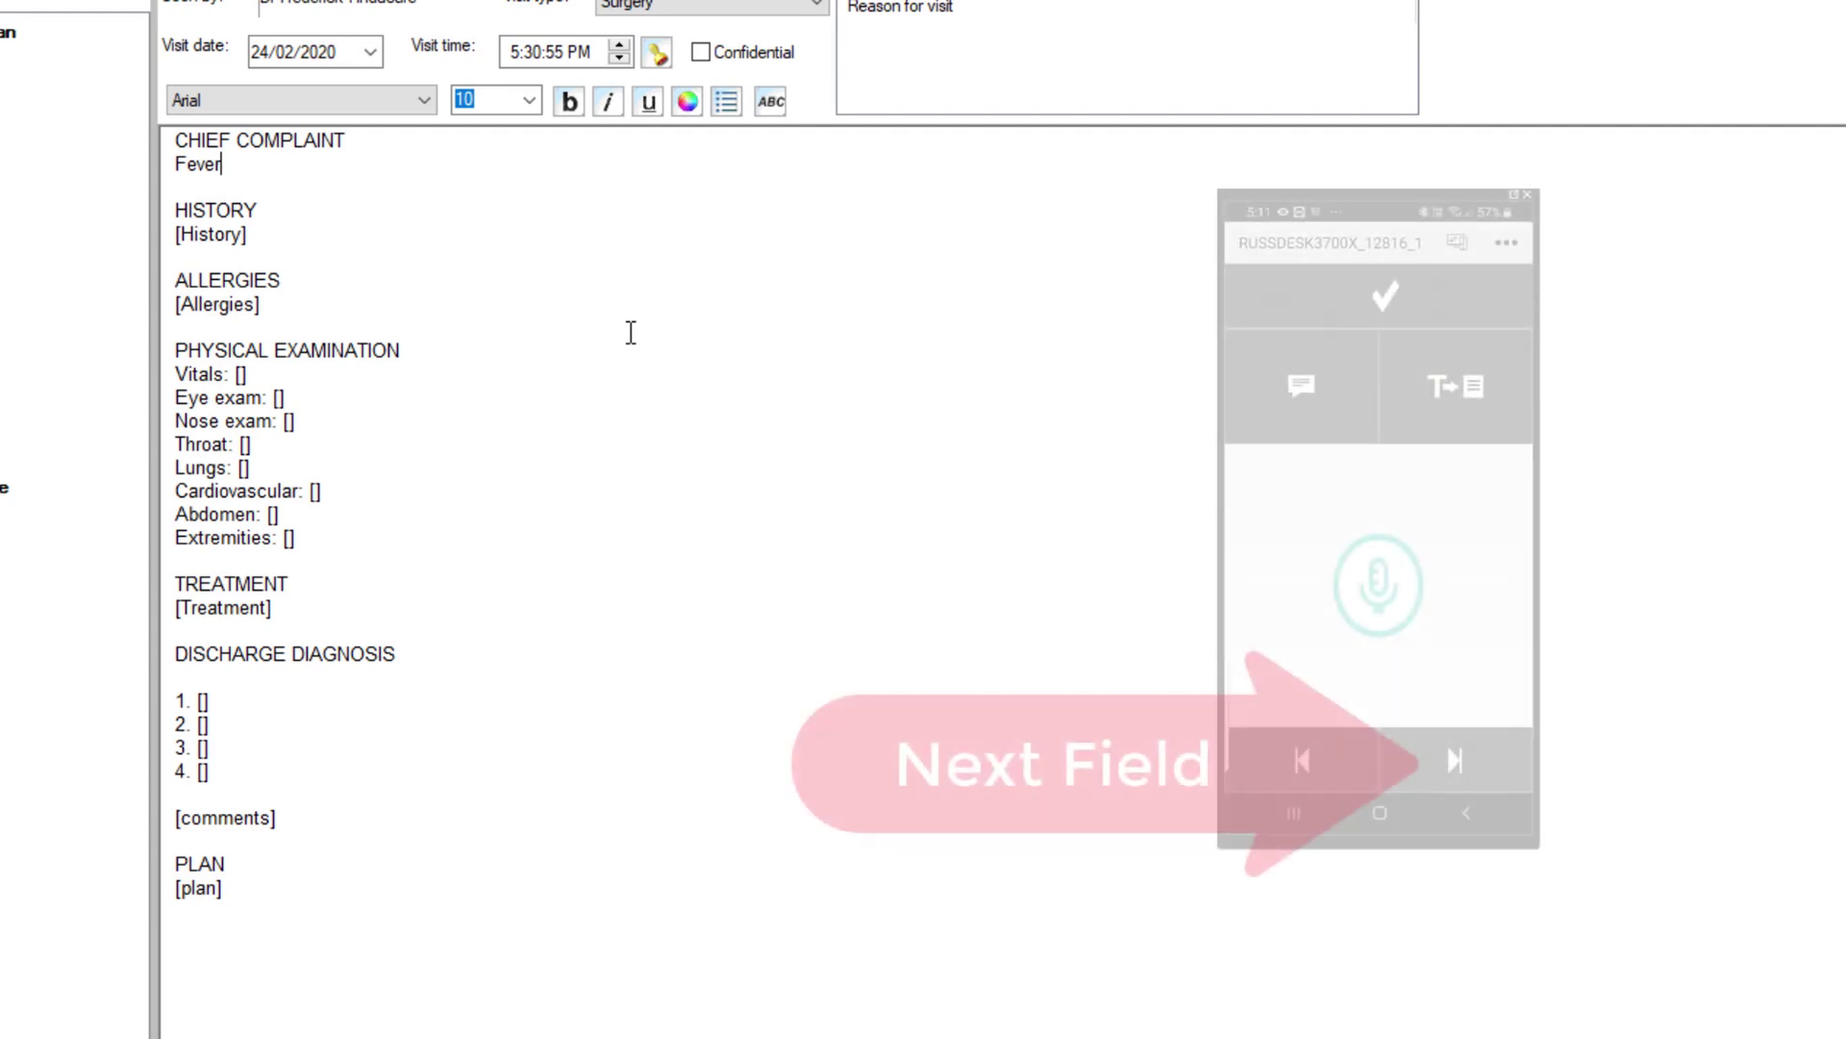
pyautogui.press('Tab')
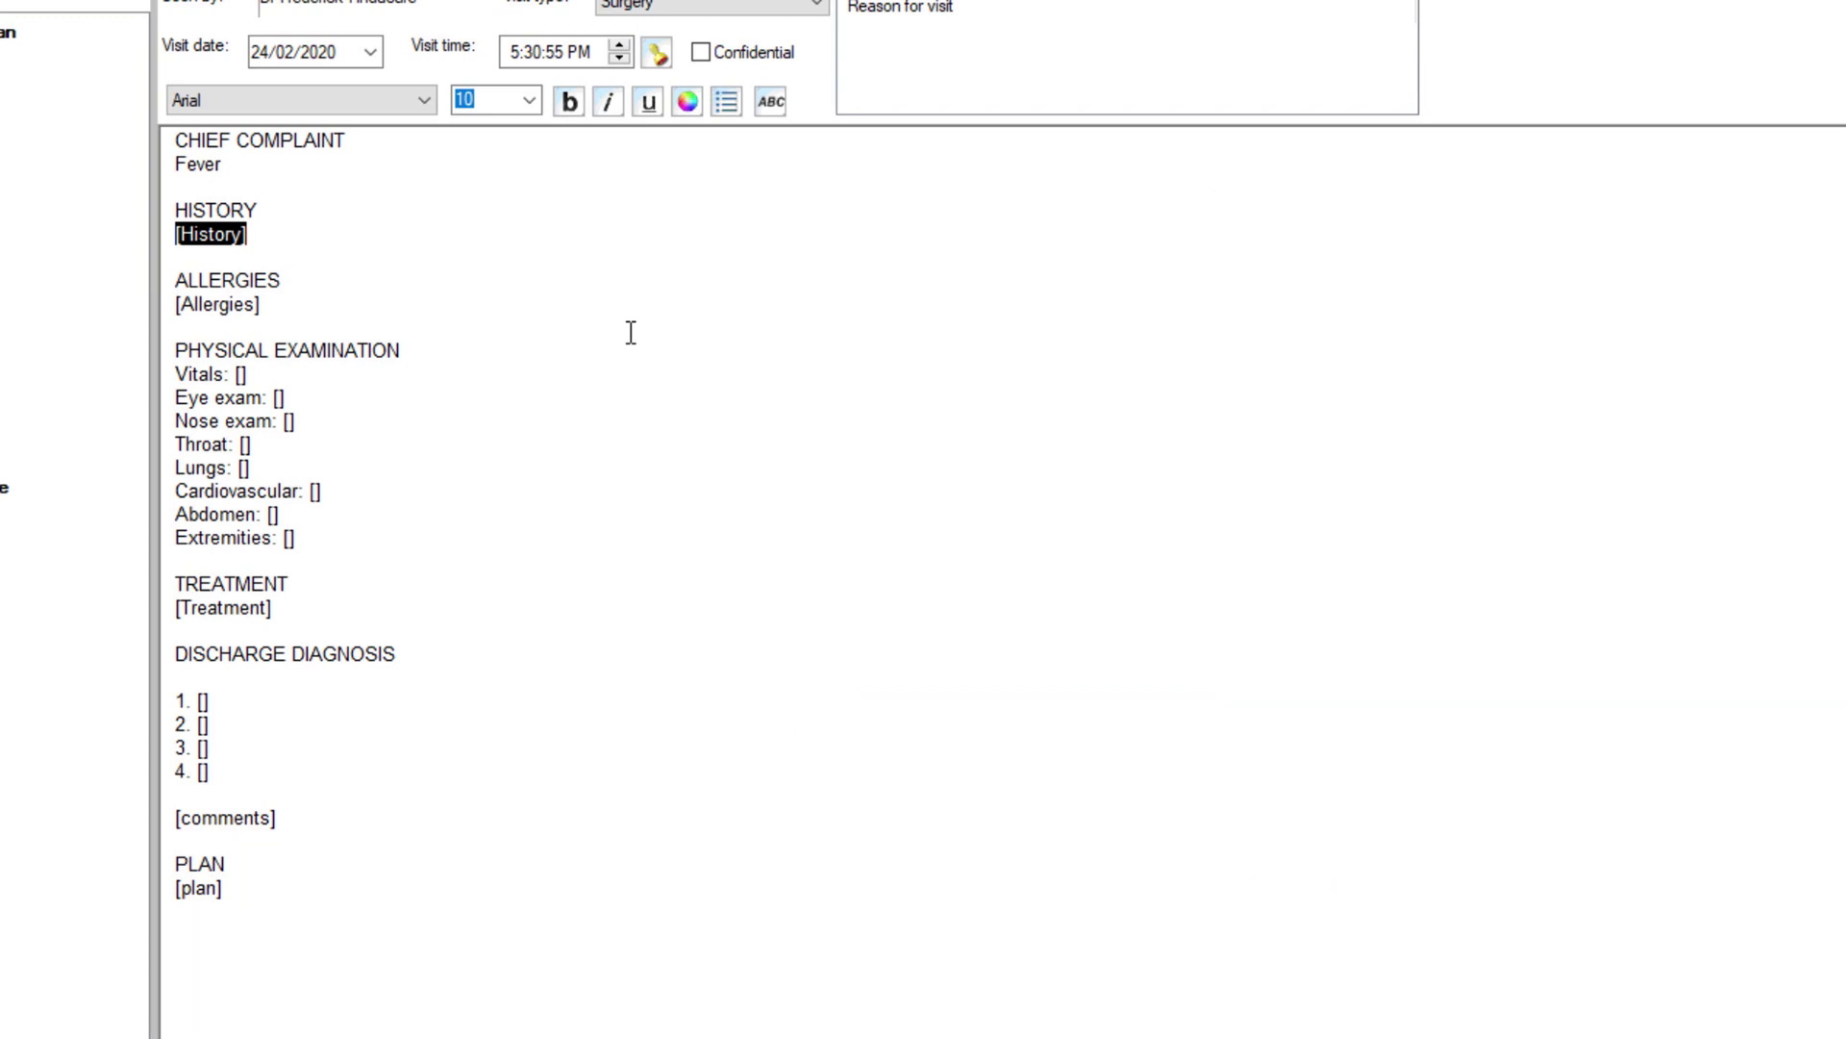
pyautogui.write('The patient is a 4-year-old female with a history of recurrent infections and a recent urinary tract infection.')
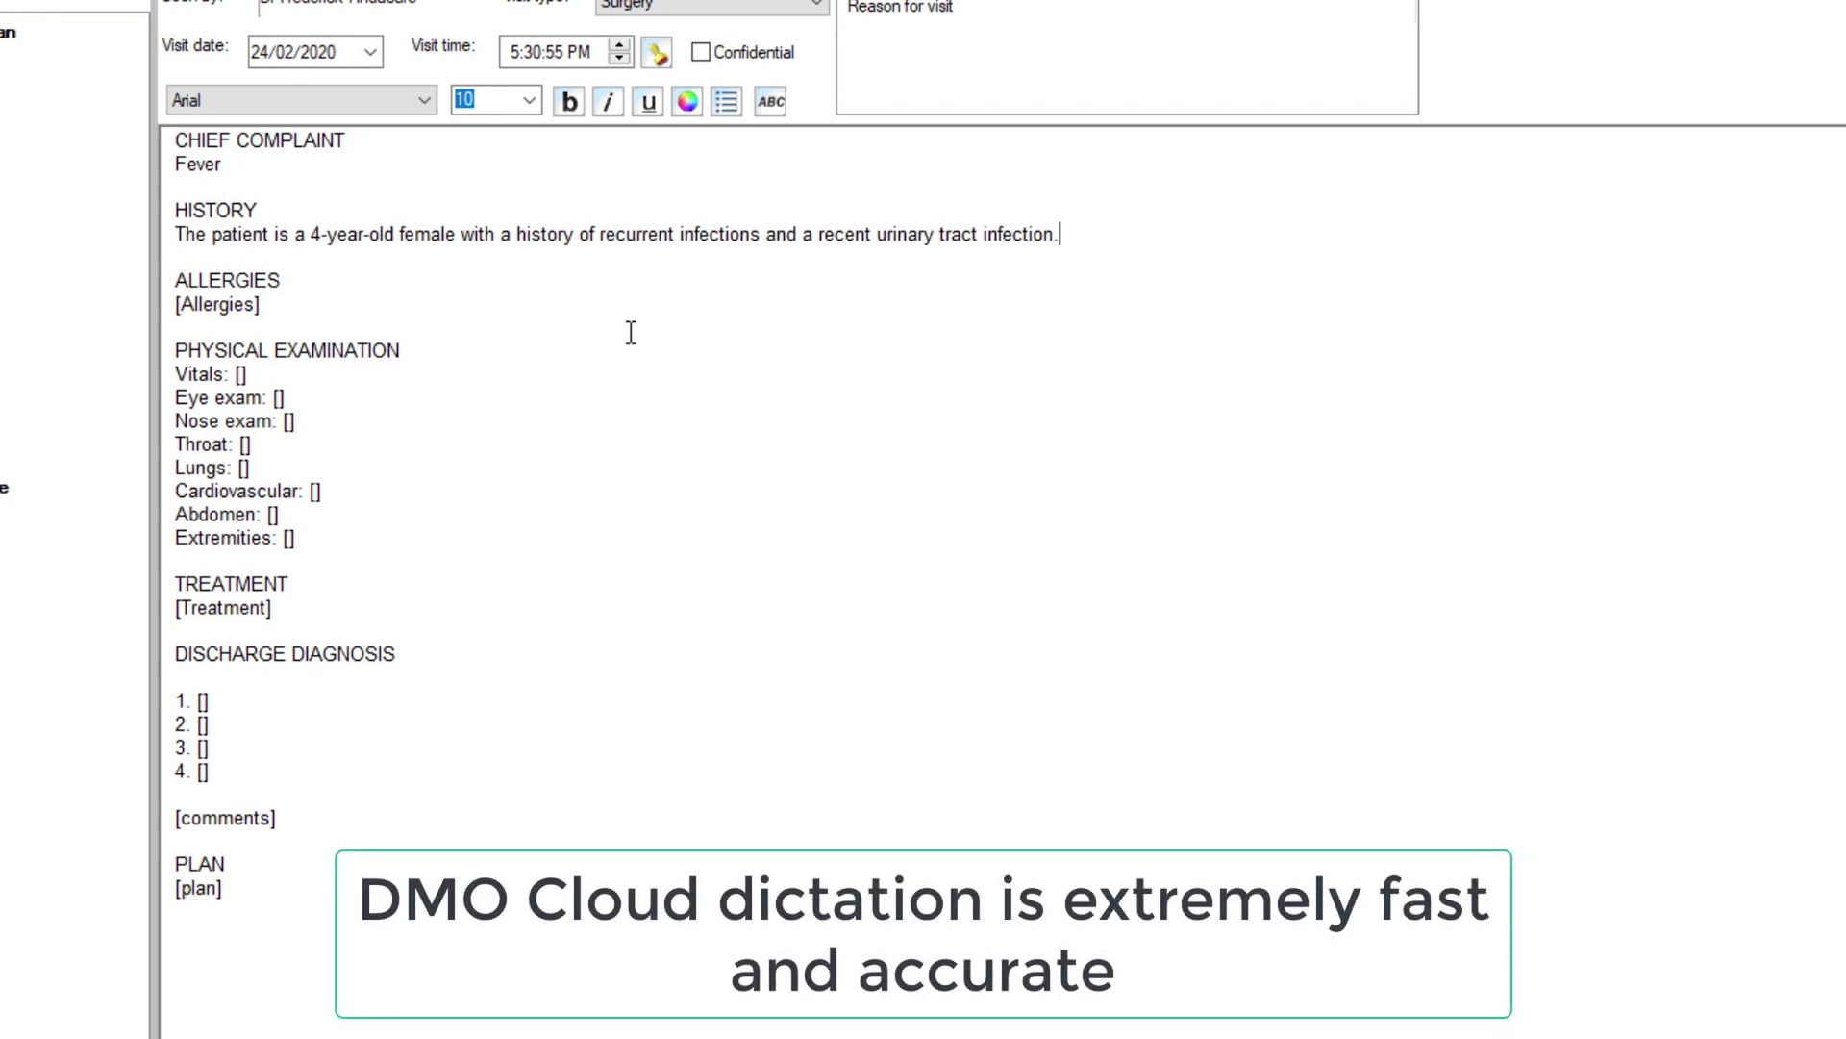
pyautogui.write(' She has a history of gastro-oesophageal reflux in infancy.')
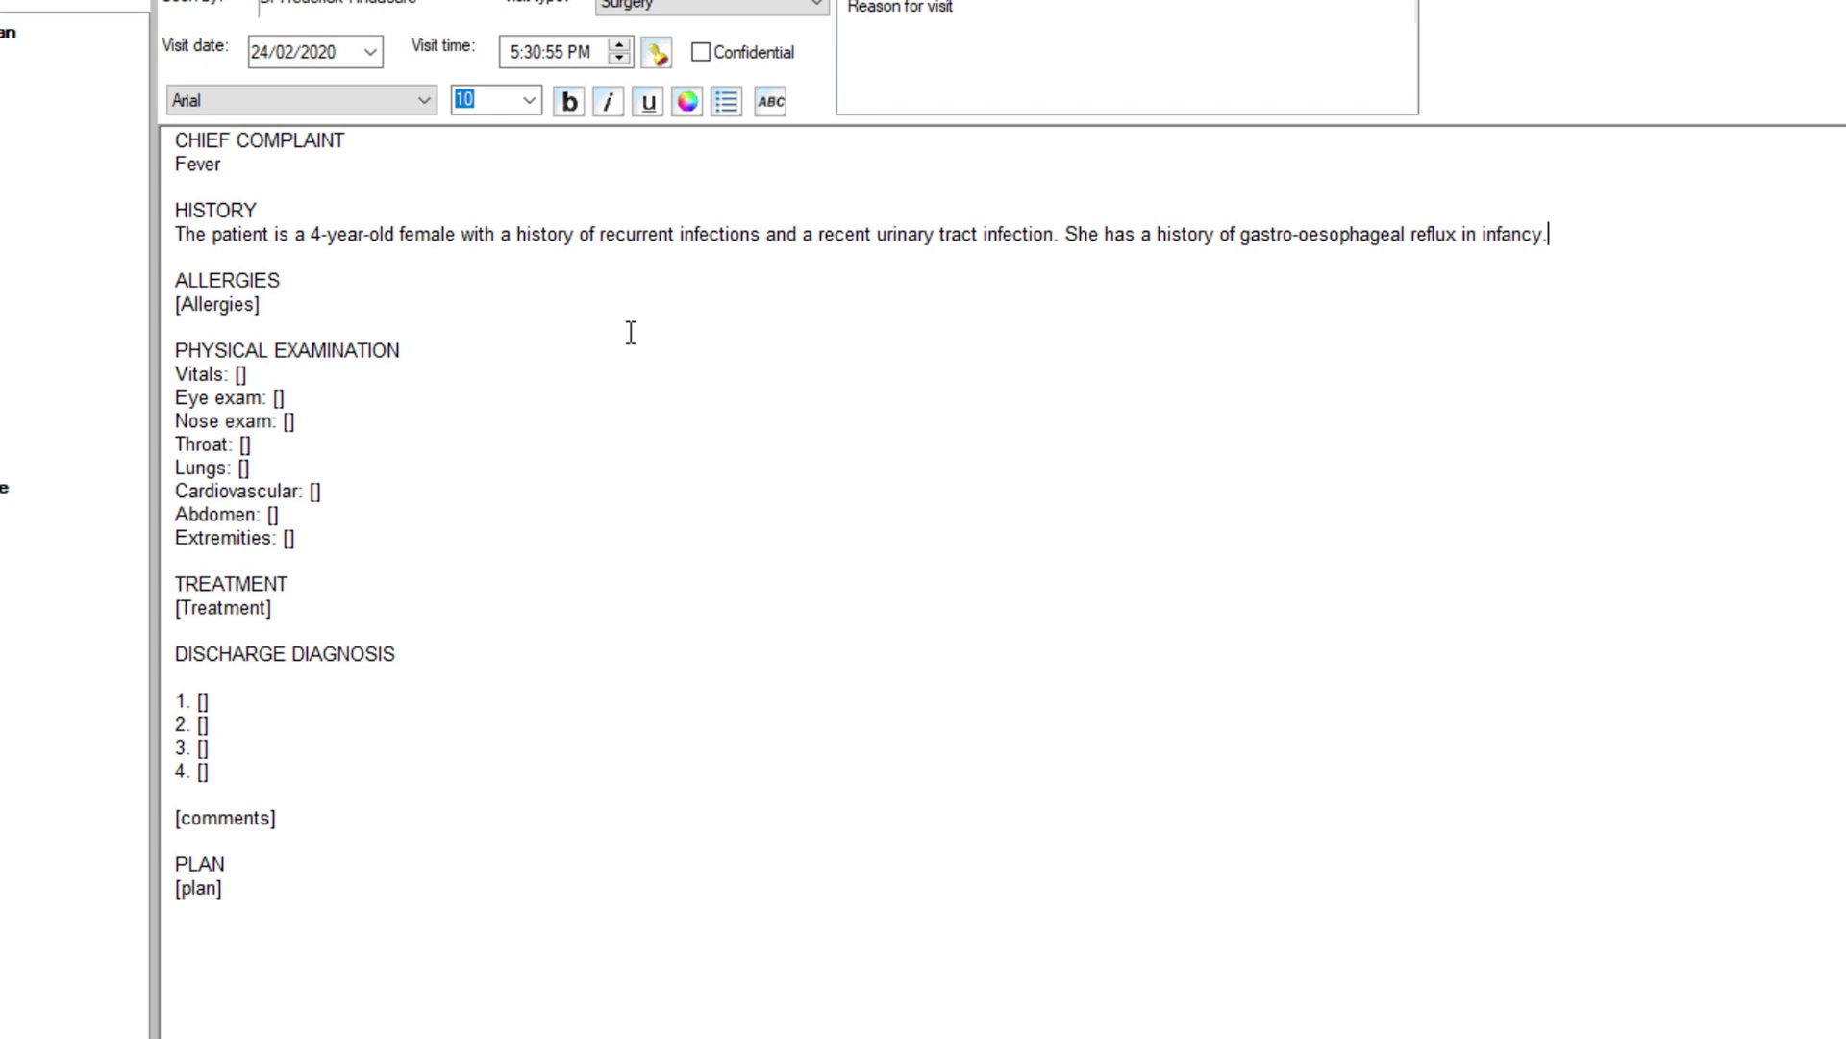
pyautogui.write(' She was hospitalised in November')
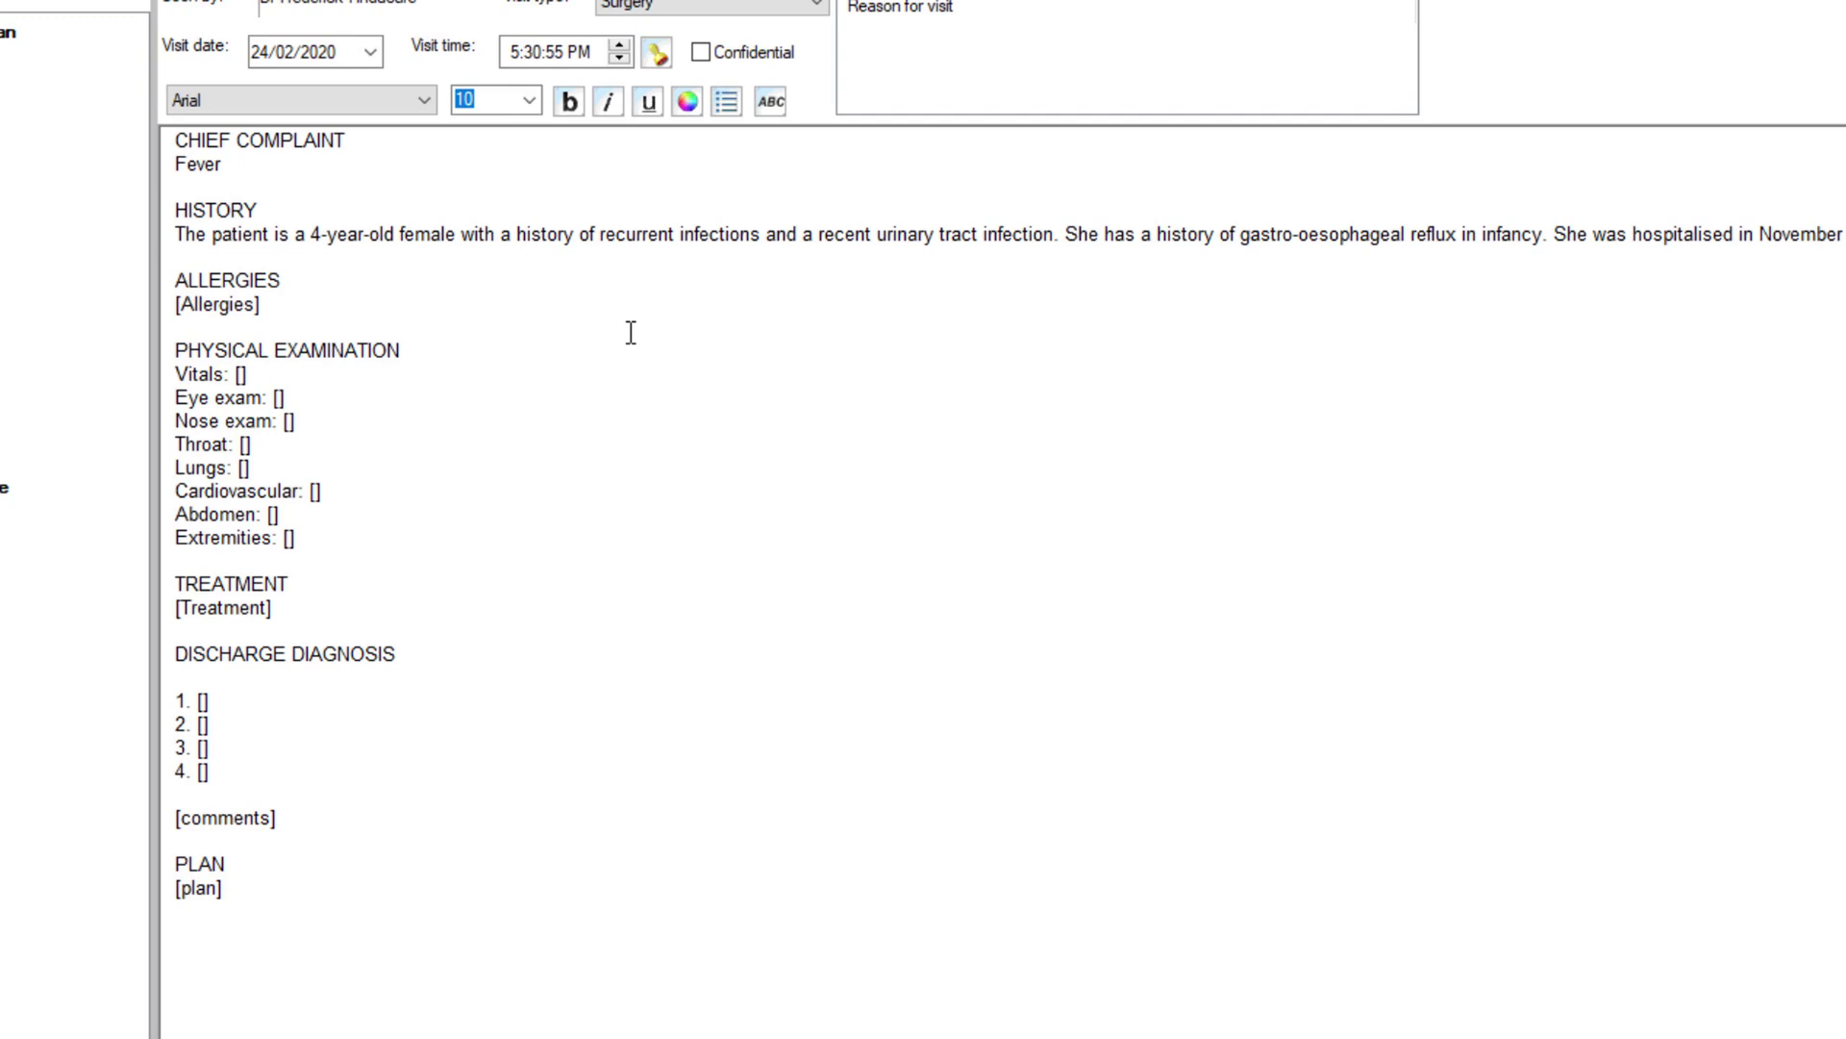
pyautogui.write(' 2018 for gastroenteritis and a white blood cell count of 34,000.')
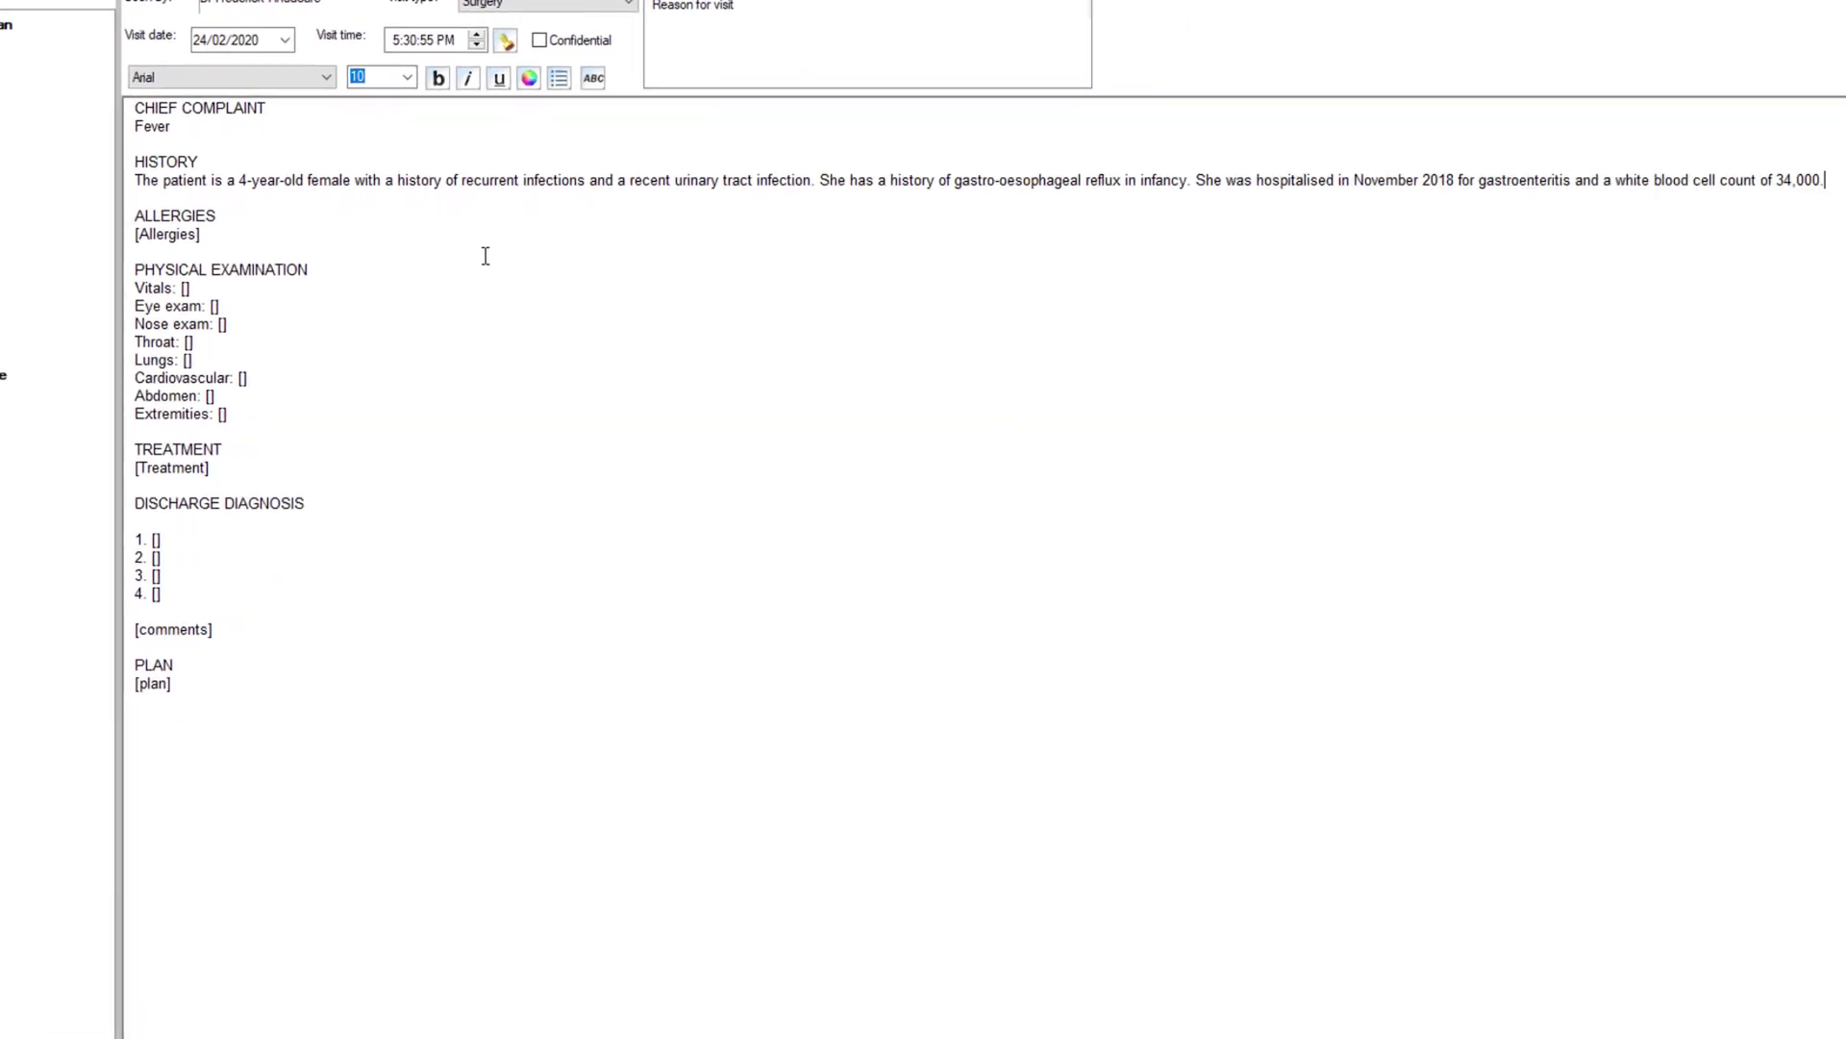
pyautogui.press('Tab')
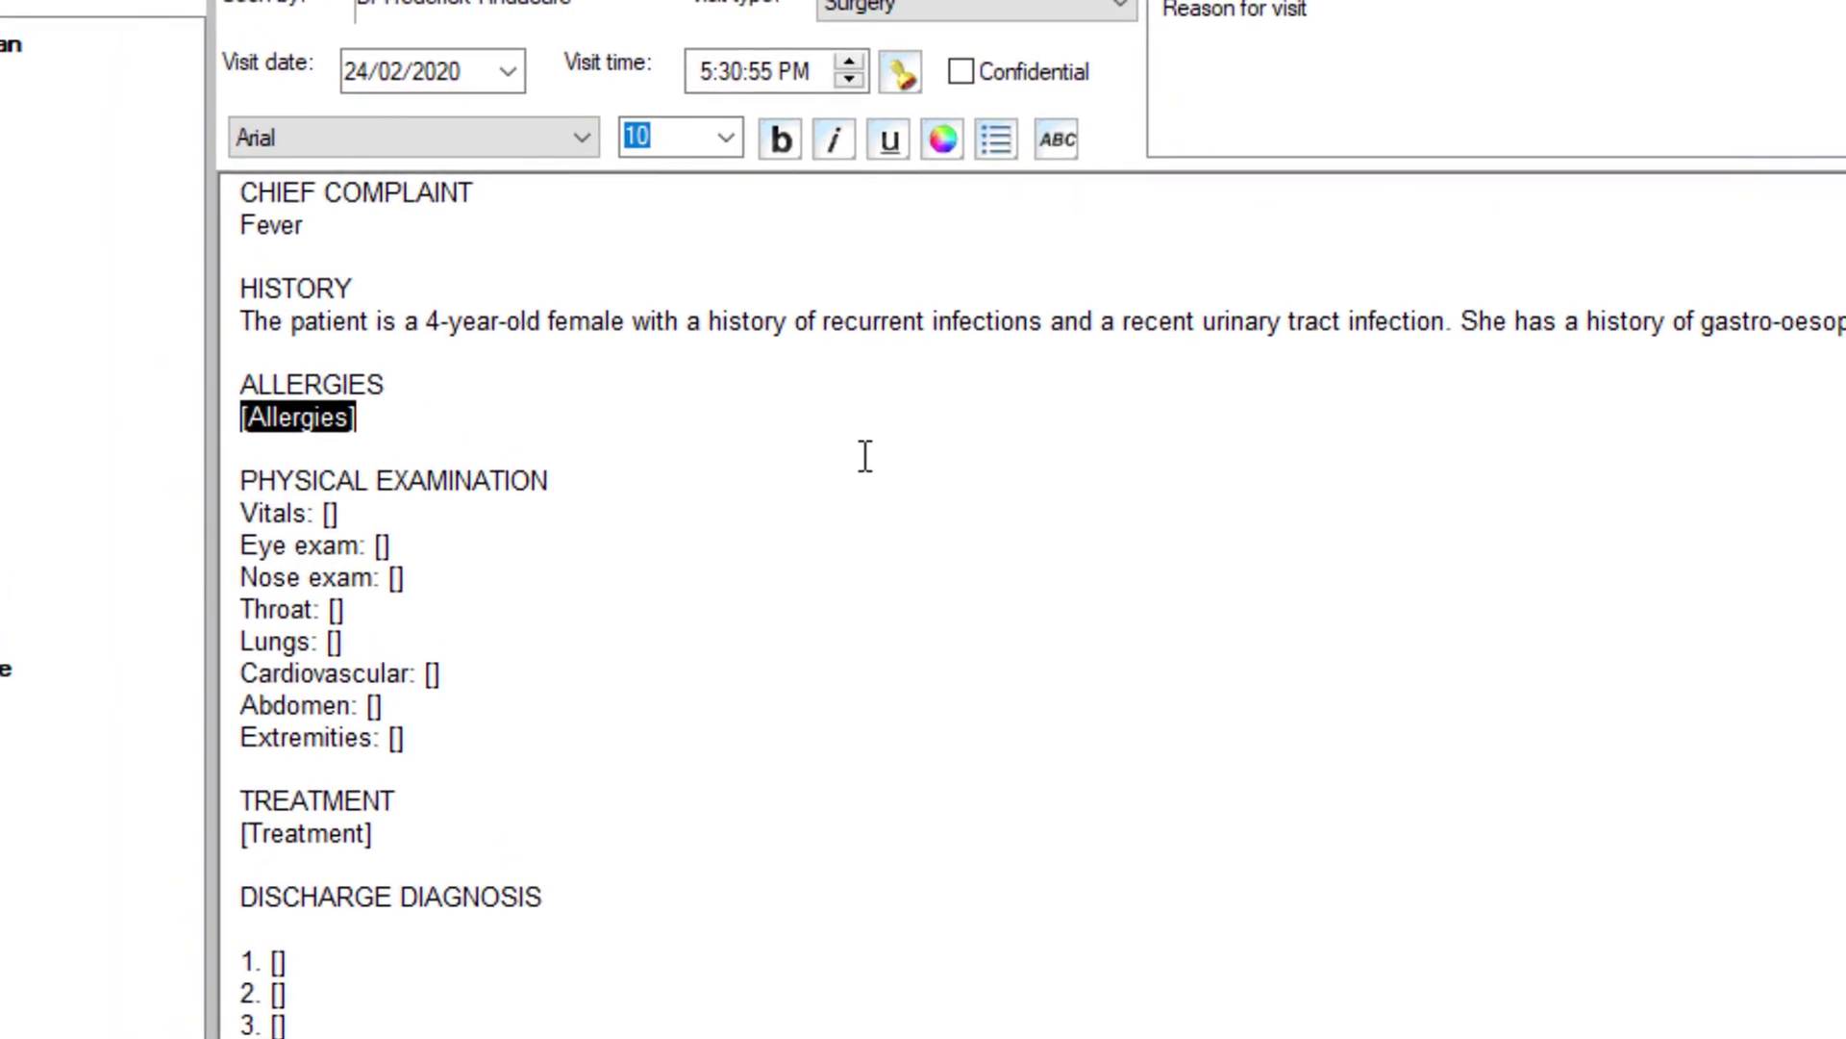
# Record lactose intolerance under Allergies and vitals: normal temperature, pulse 1.8, respiratory rate 24
pyautogui.write('Patient is lactose intolerant')
pyautogui.press('Tab')
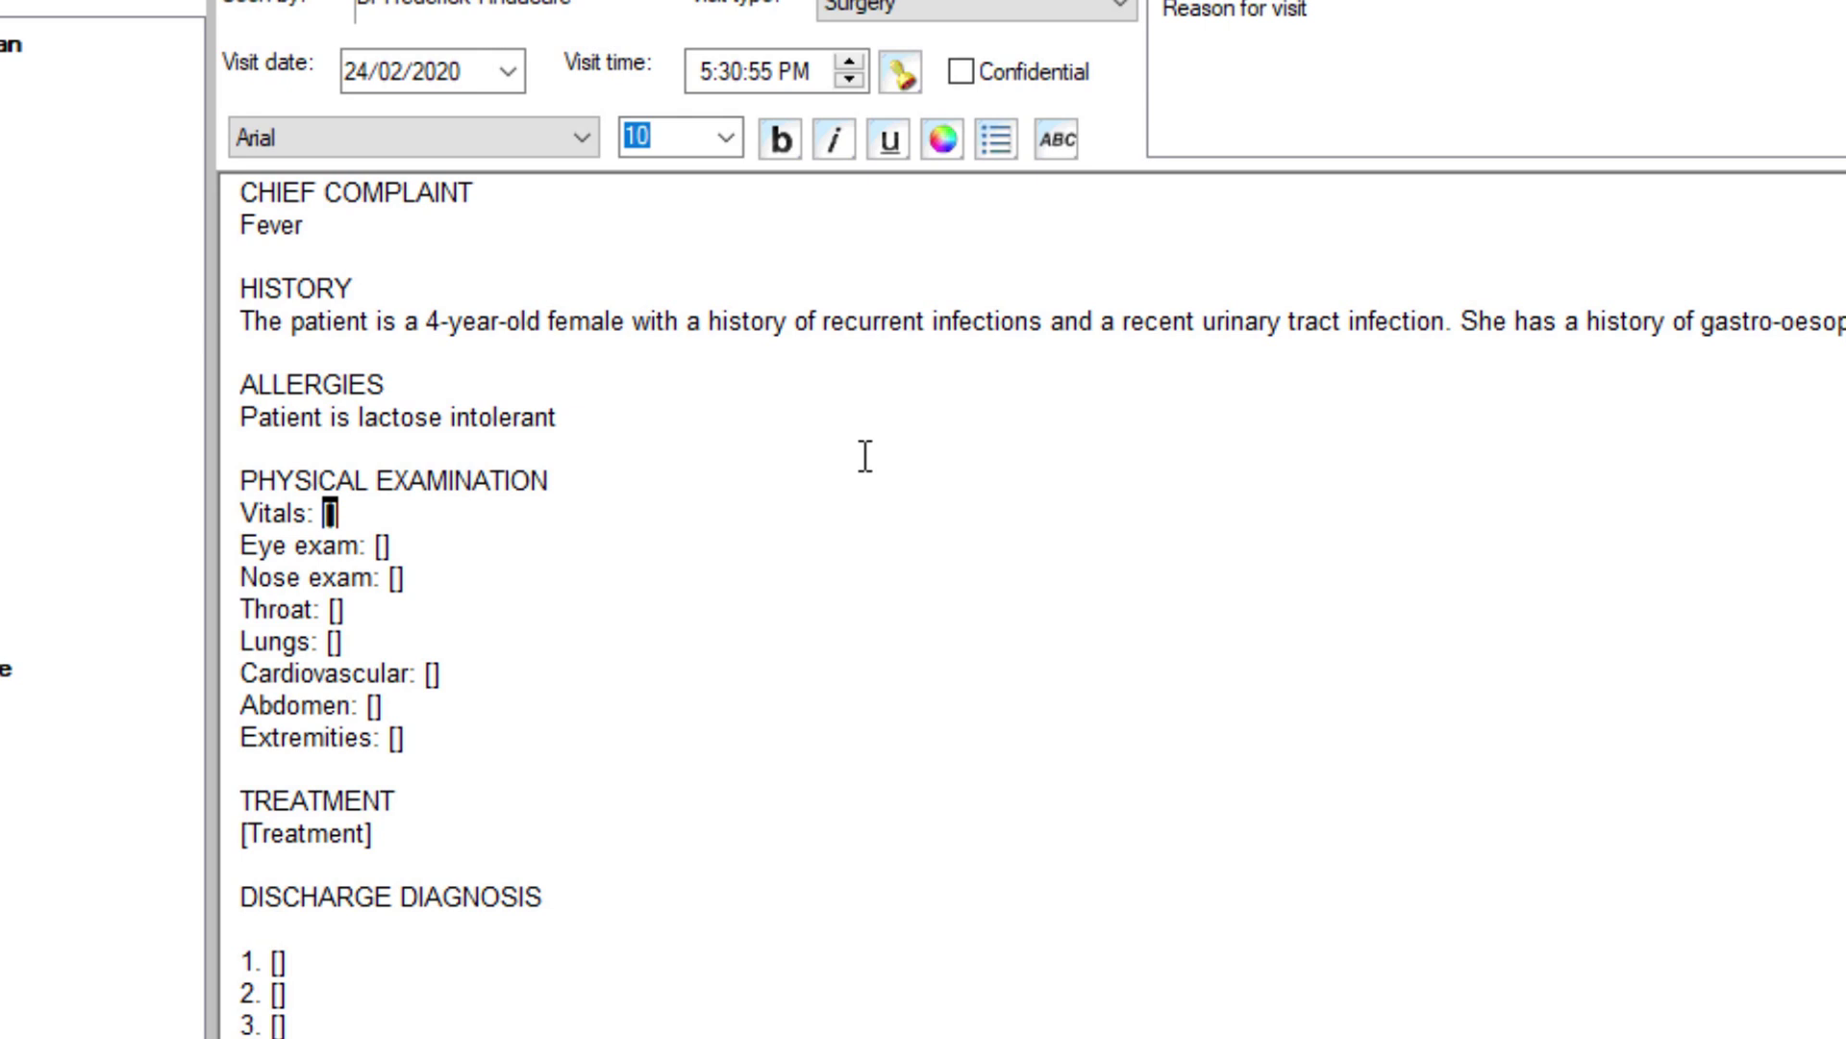
pyautogui.write('Temperature is normal, pulse 1.8, respiratory rate 24')
pyautogui.press('Tab')
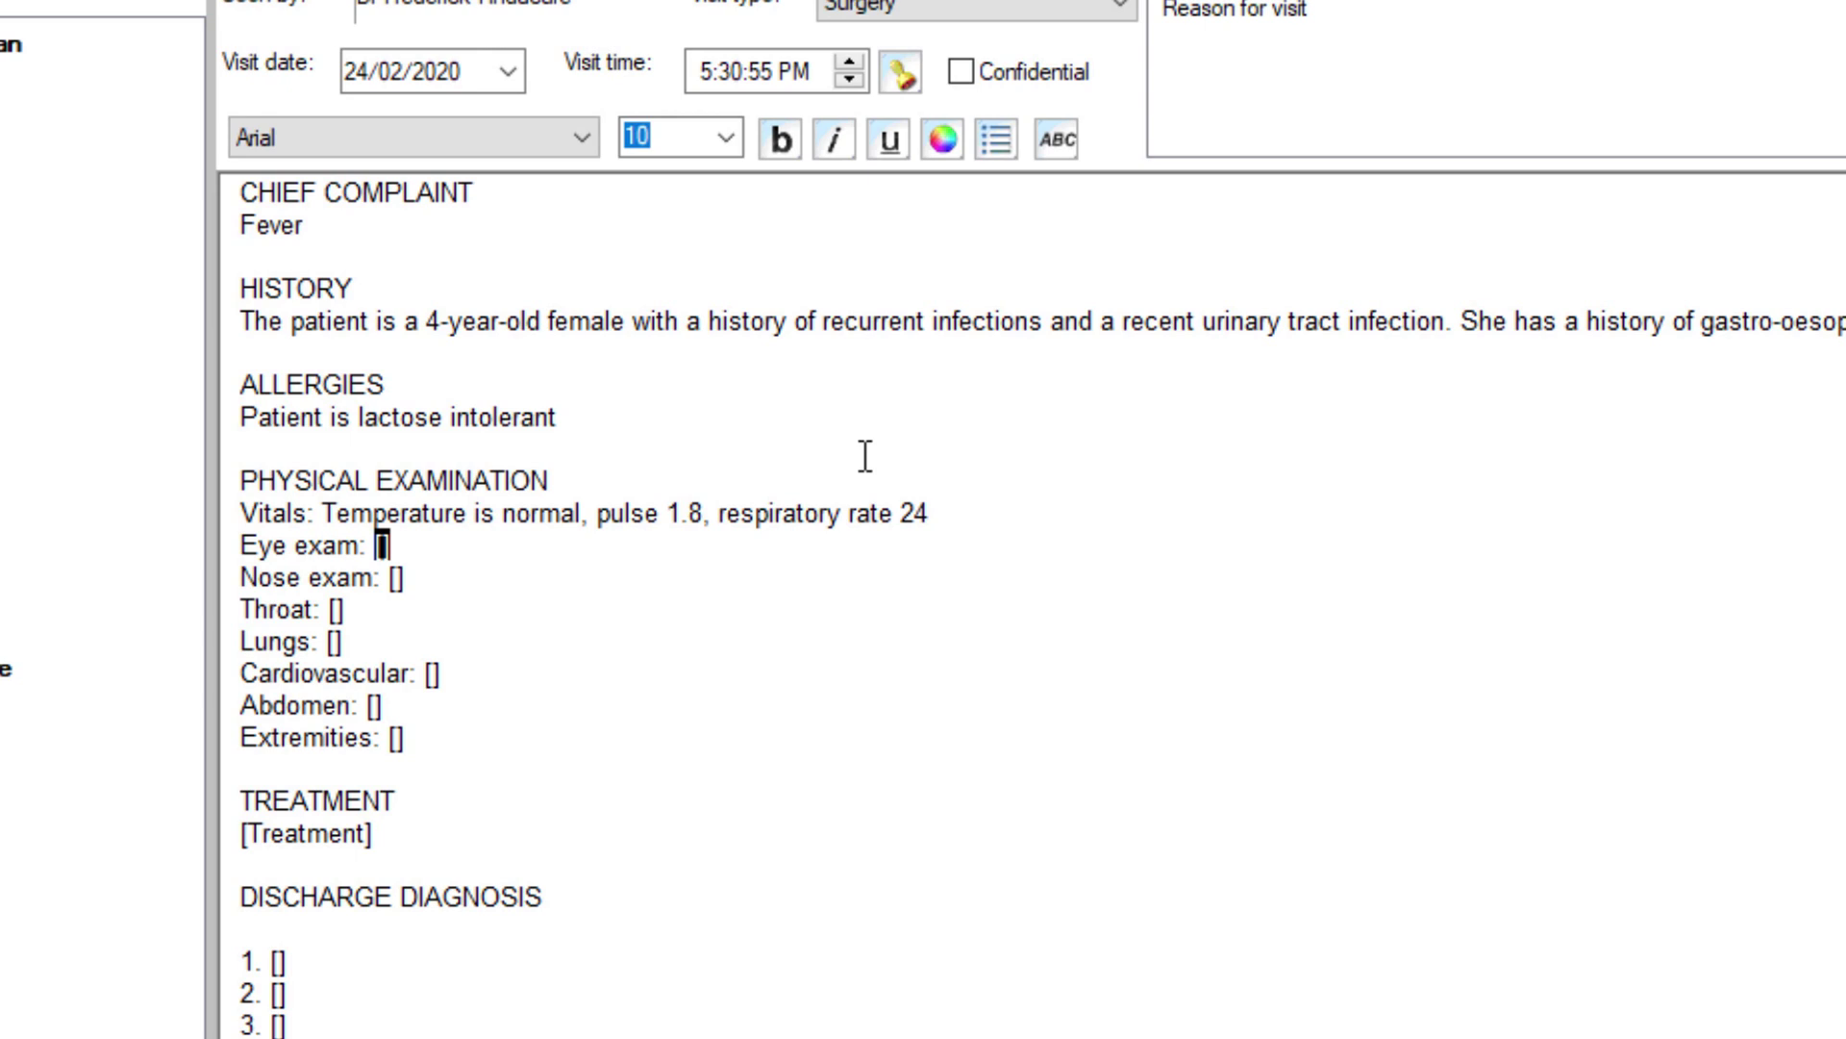
# Dictate exam findings: injected conjunctivae, mild upper airway congestion, moist pink membranes, tonsils 2+
pyautogui.write('Bilateral conjunctivae are injected')
pyautogui.press('Tab')
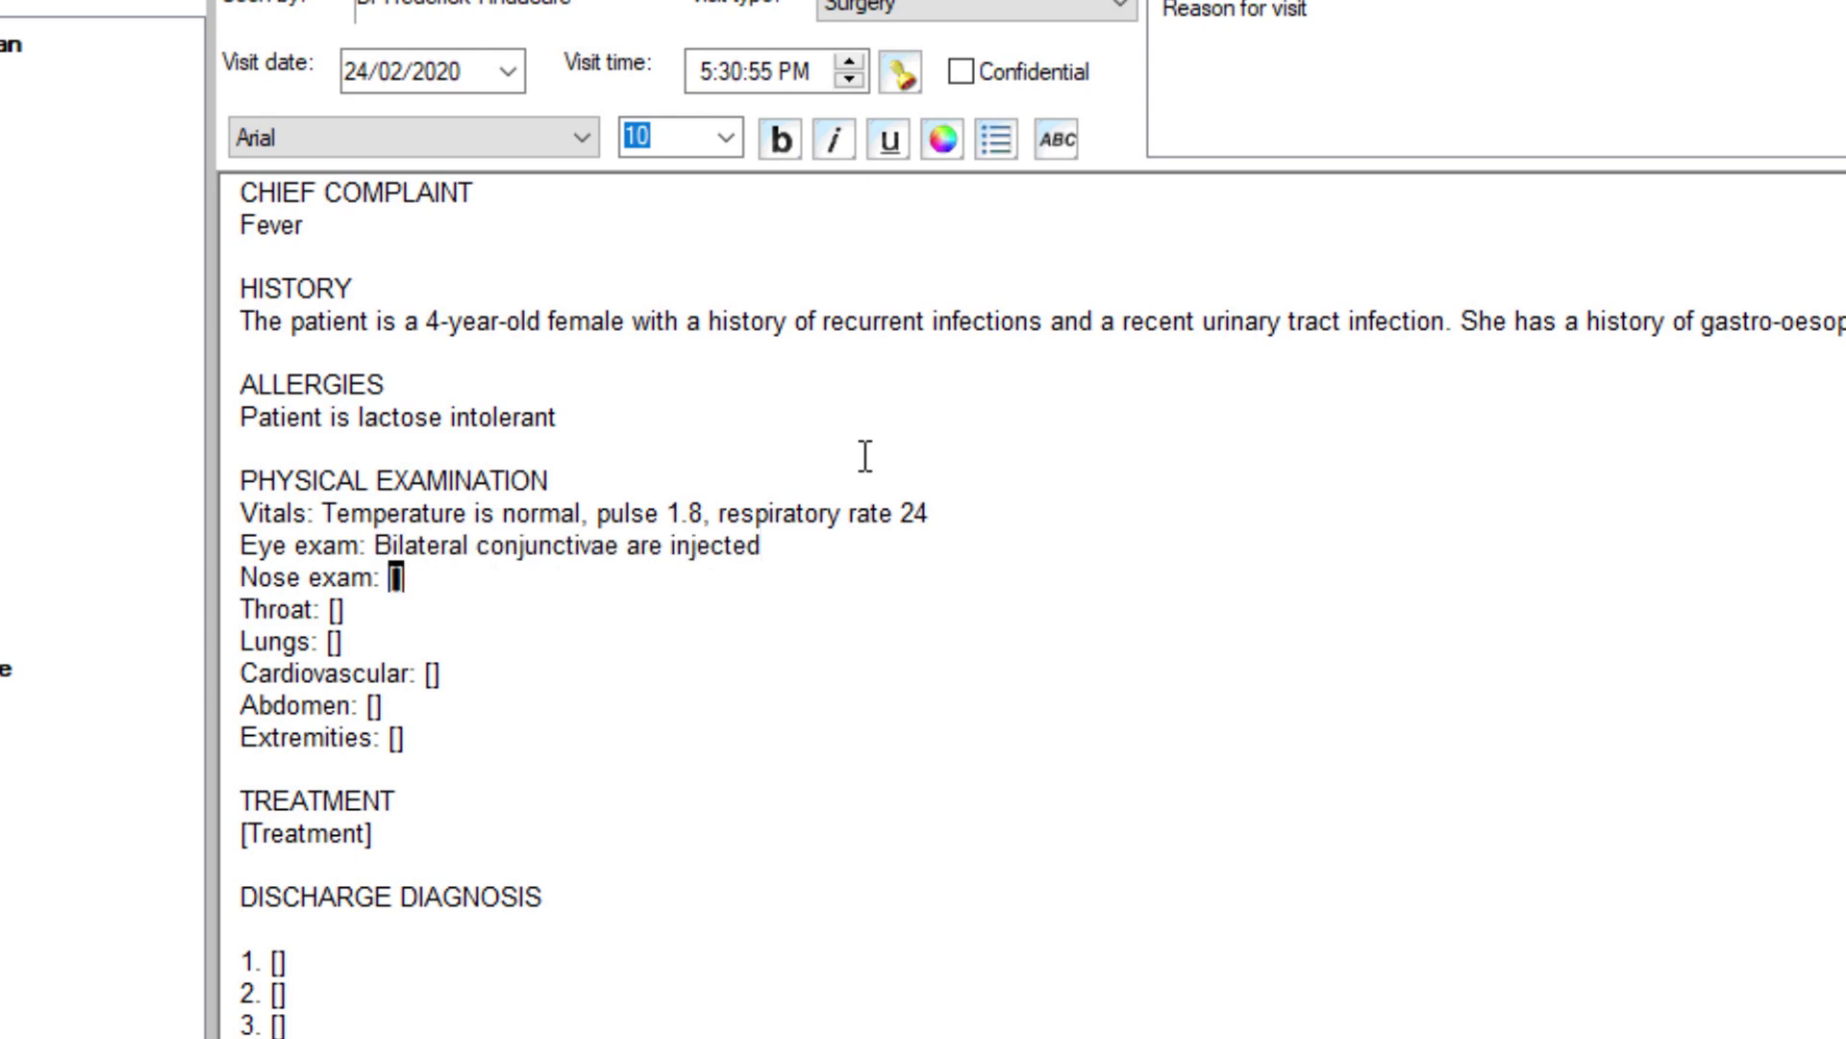
pyautogui.write('She has some mild upper')
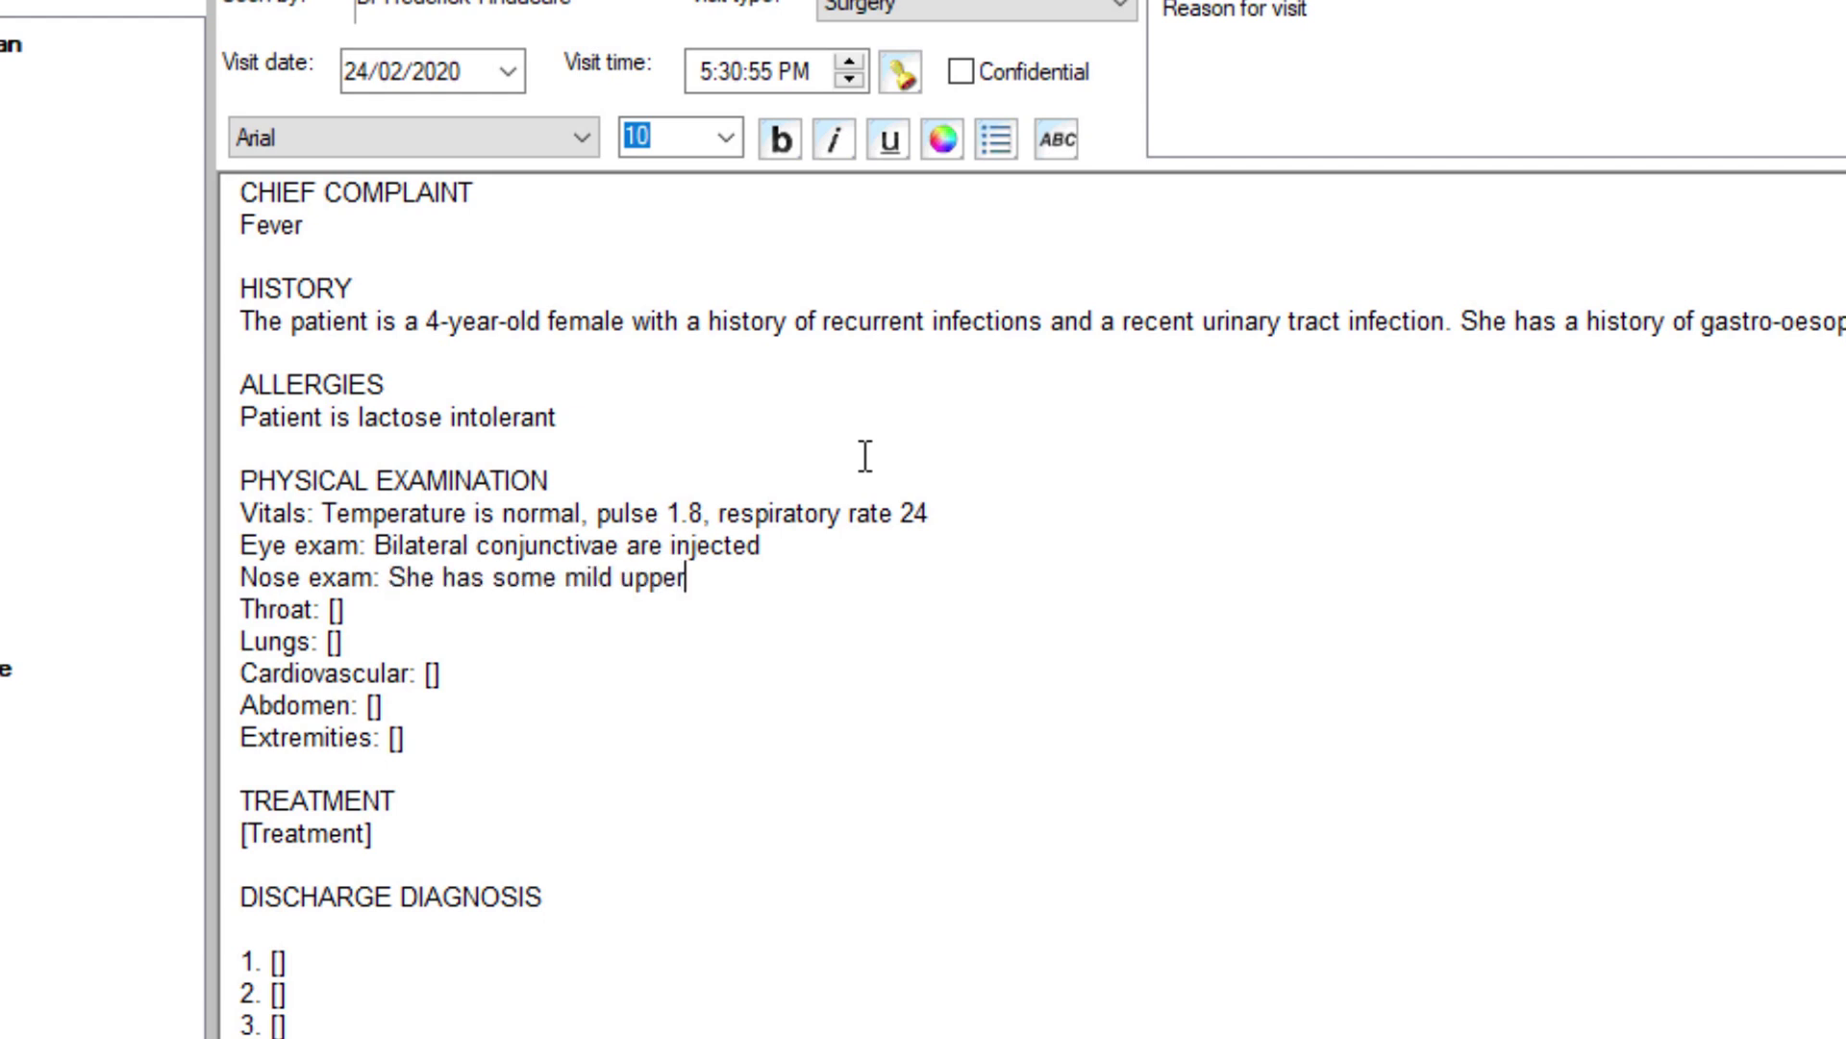
pyautogui.write(' airway congestion.')
pyautogui.press('Tab')
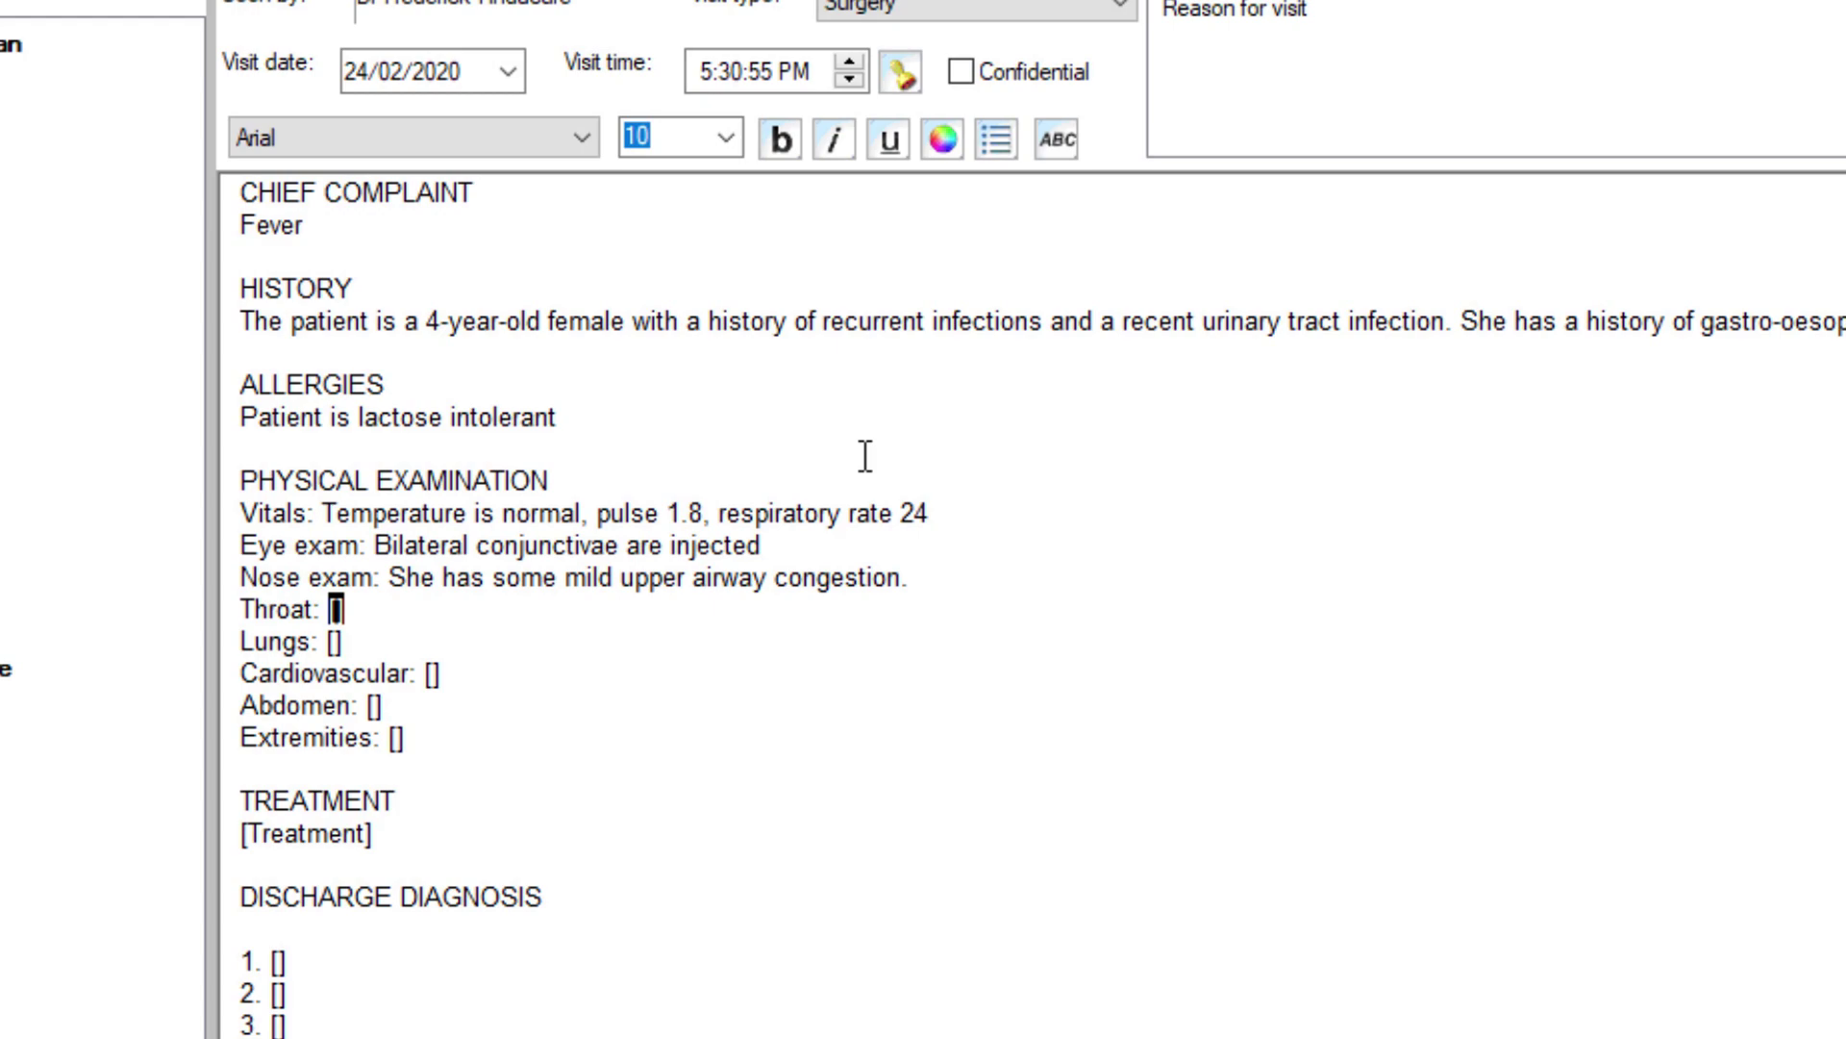
pyautogui.write('Mucous membranes are moist and pink. Tonsils are 2+.')
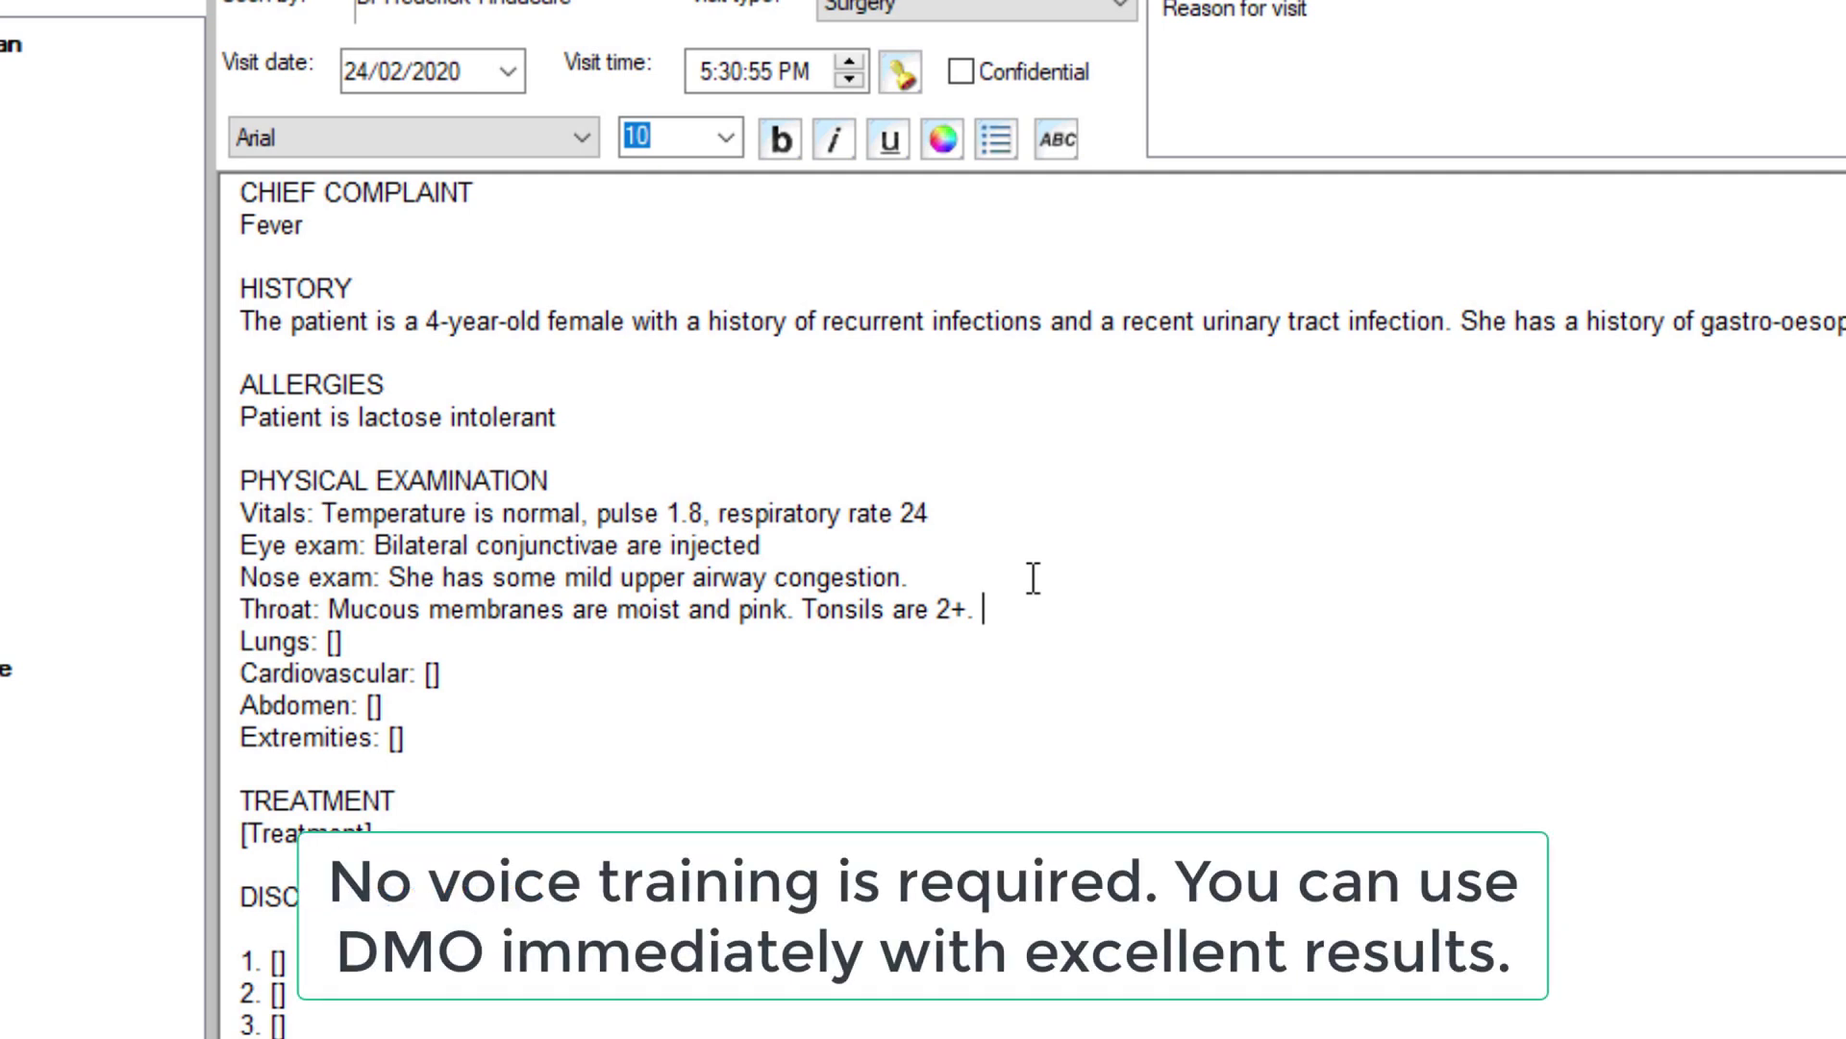
pyautogui.press('Tab')
pyautogui.press('Tab')
pyautogui.press('Tab')
pyautogui.press('Tab')
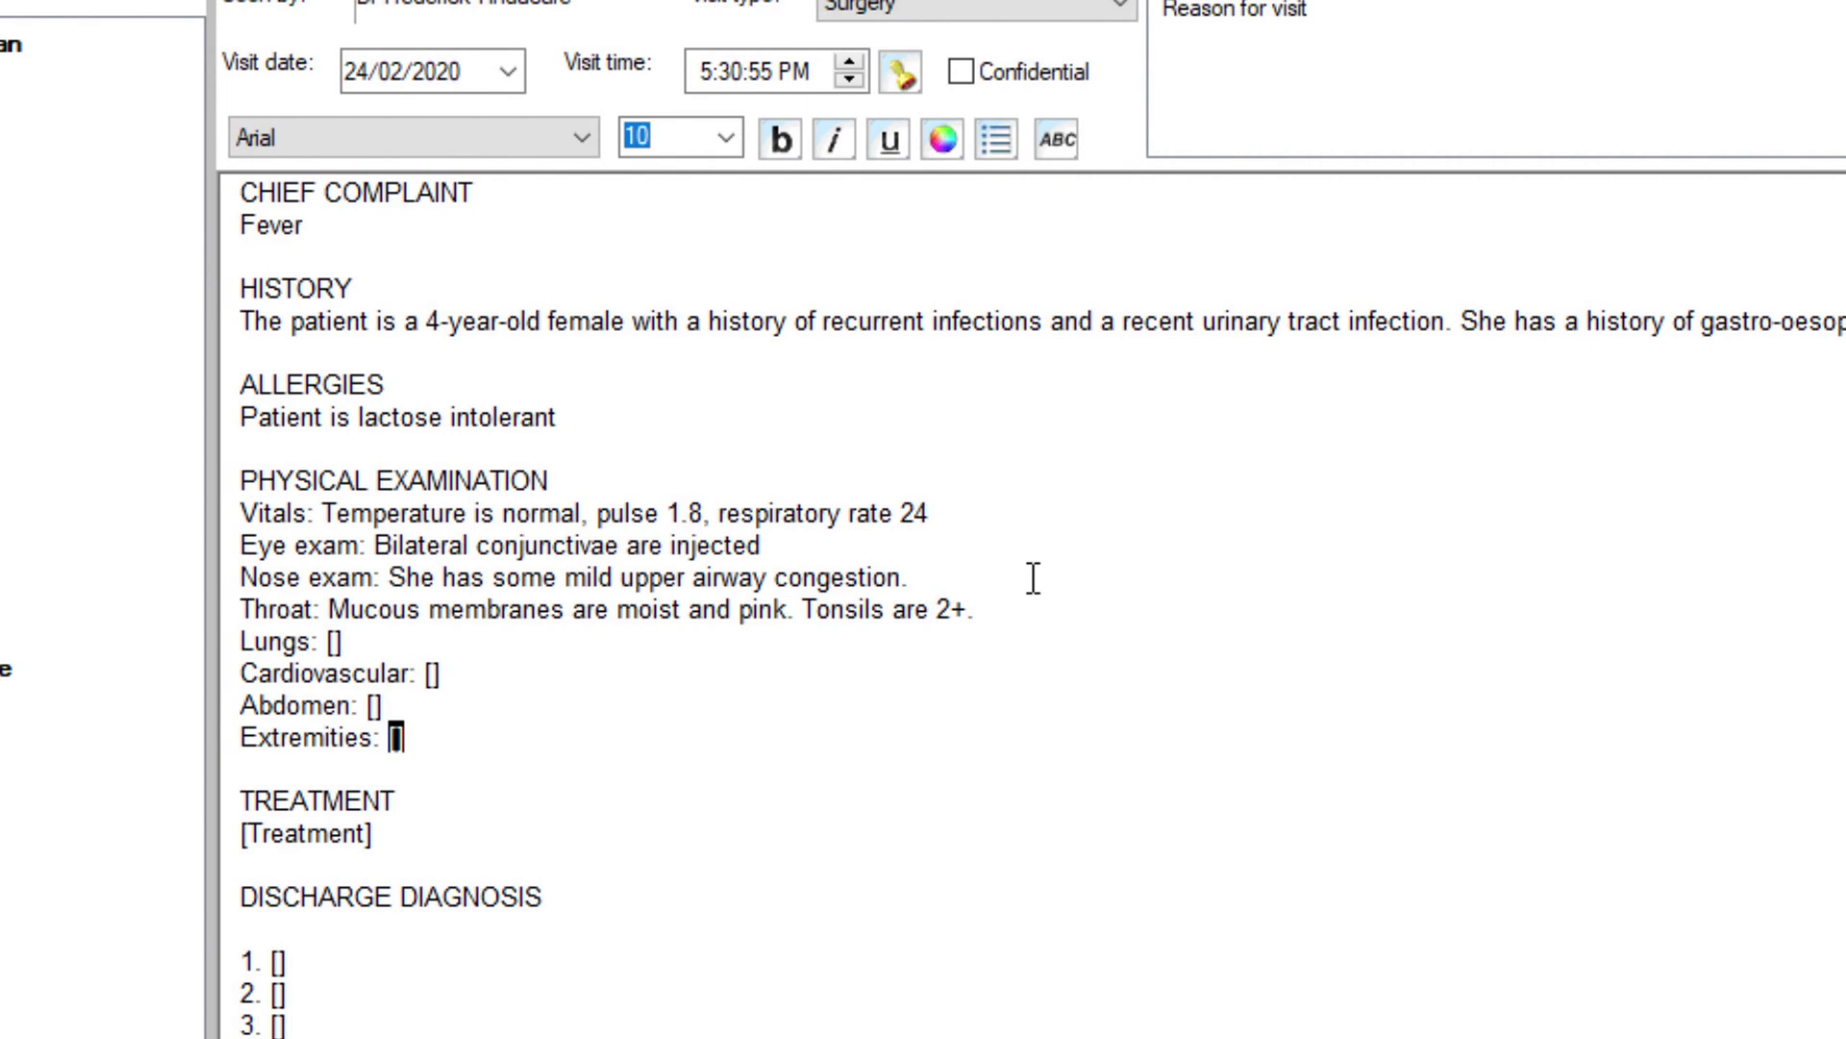
pyautogui.press('Tab')
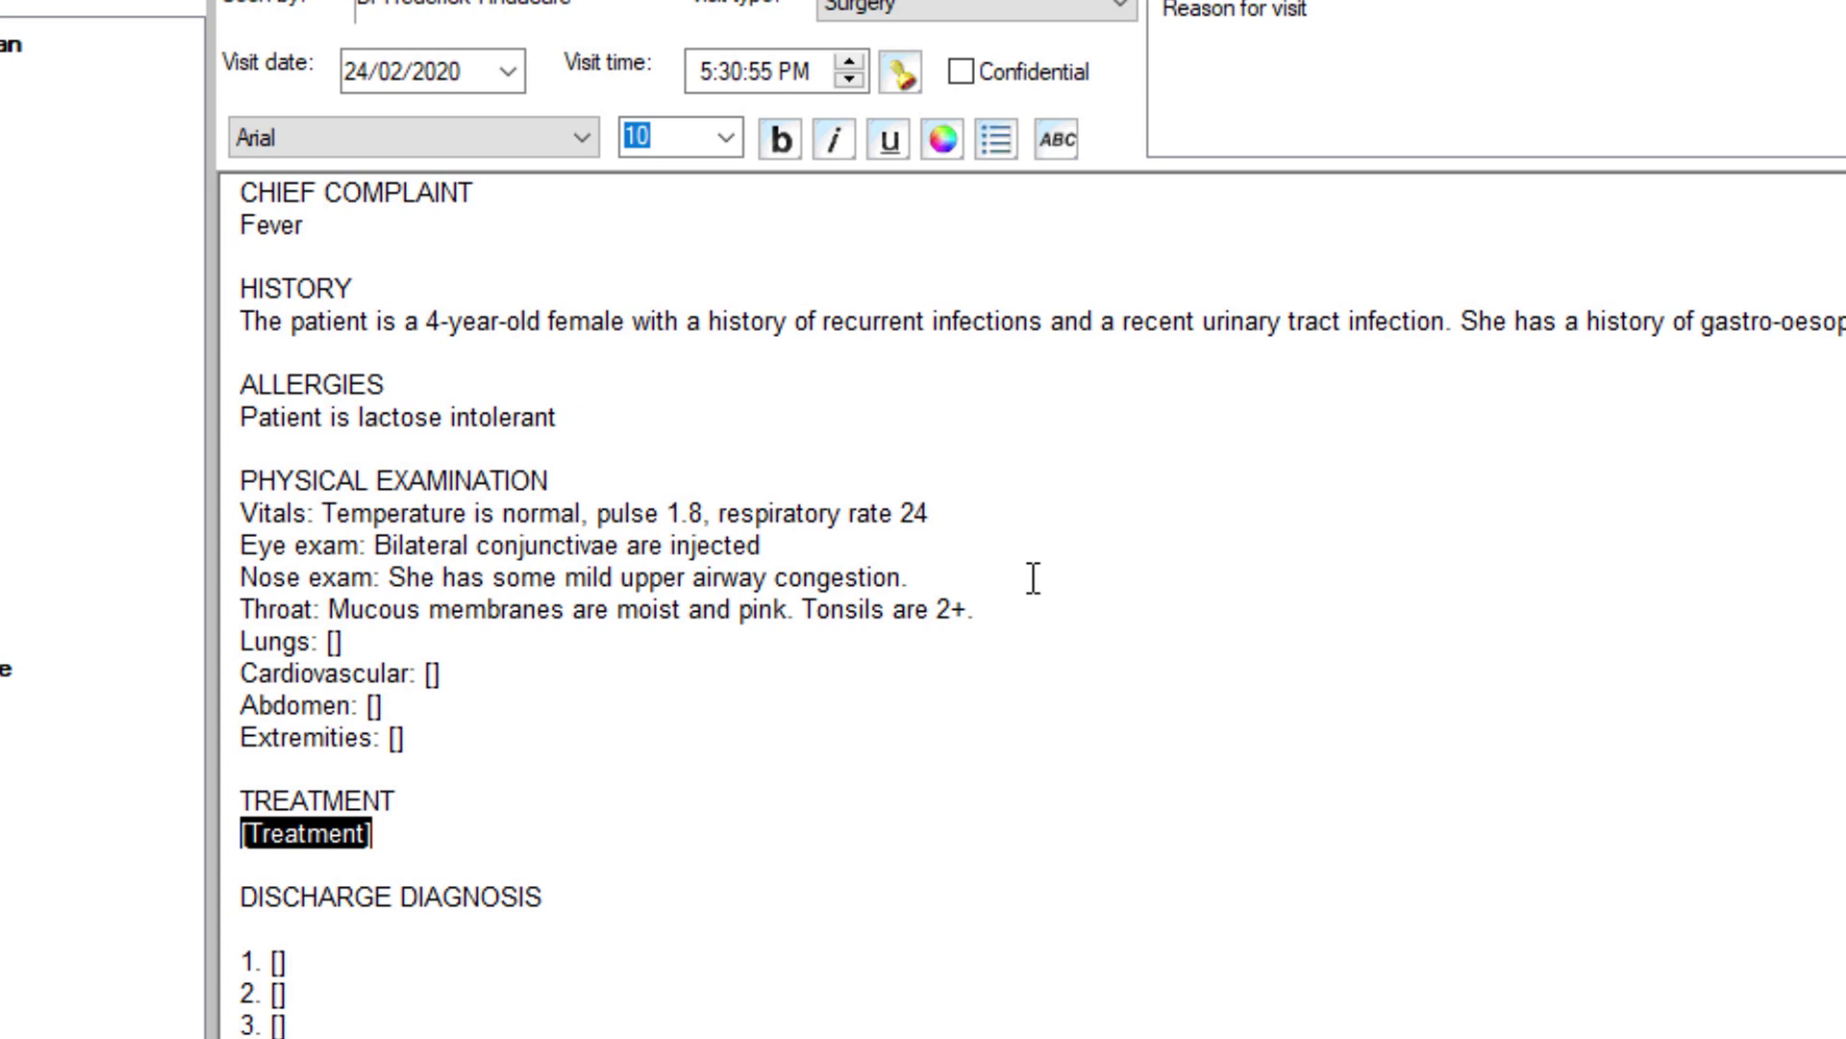
# Insert Rocephin 50 mg IV every 24 hours as treatment and Fever as discharge diagnosis 1
pyautogui.write('She was started on Rocephin 50 mg per dose intravenous every 24 hour pending outcomes for her cultures.')
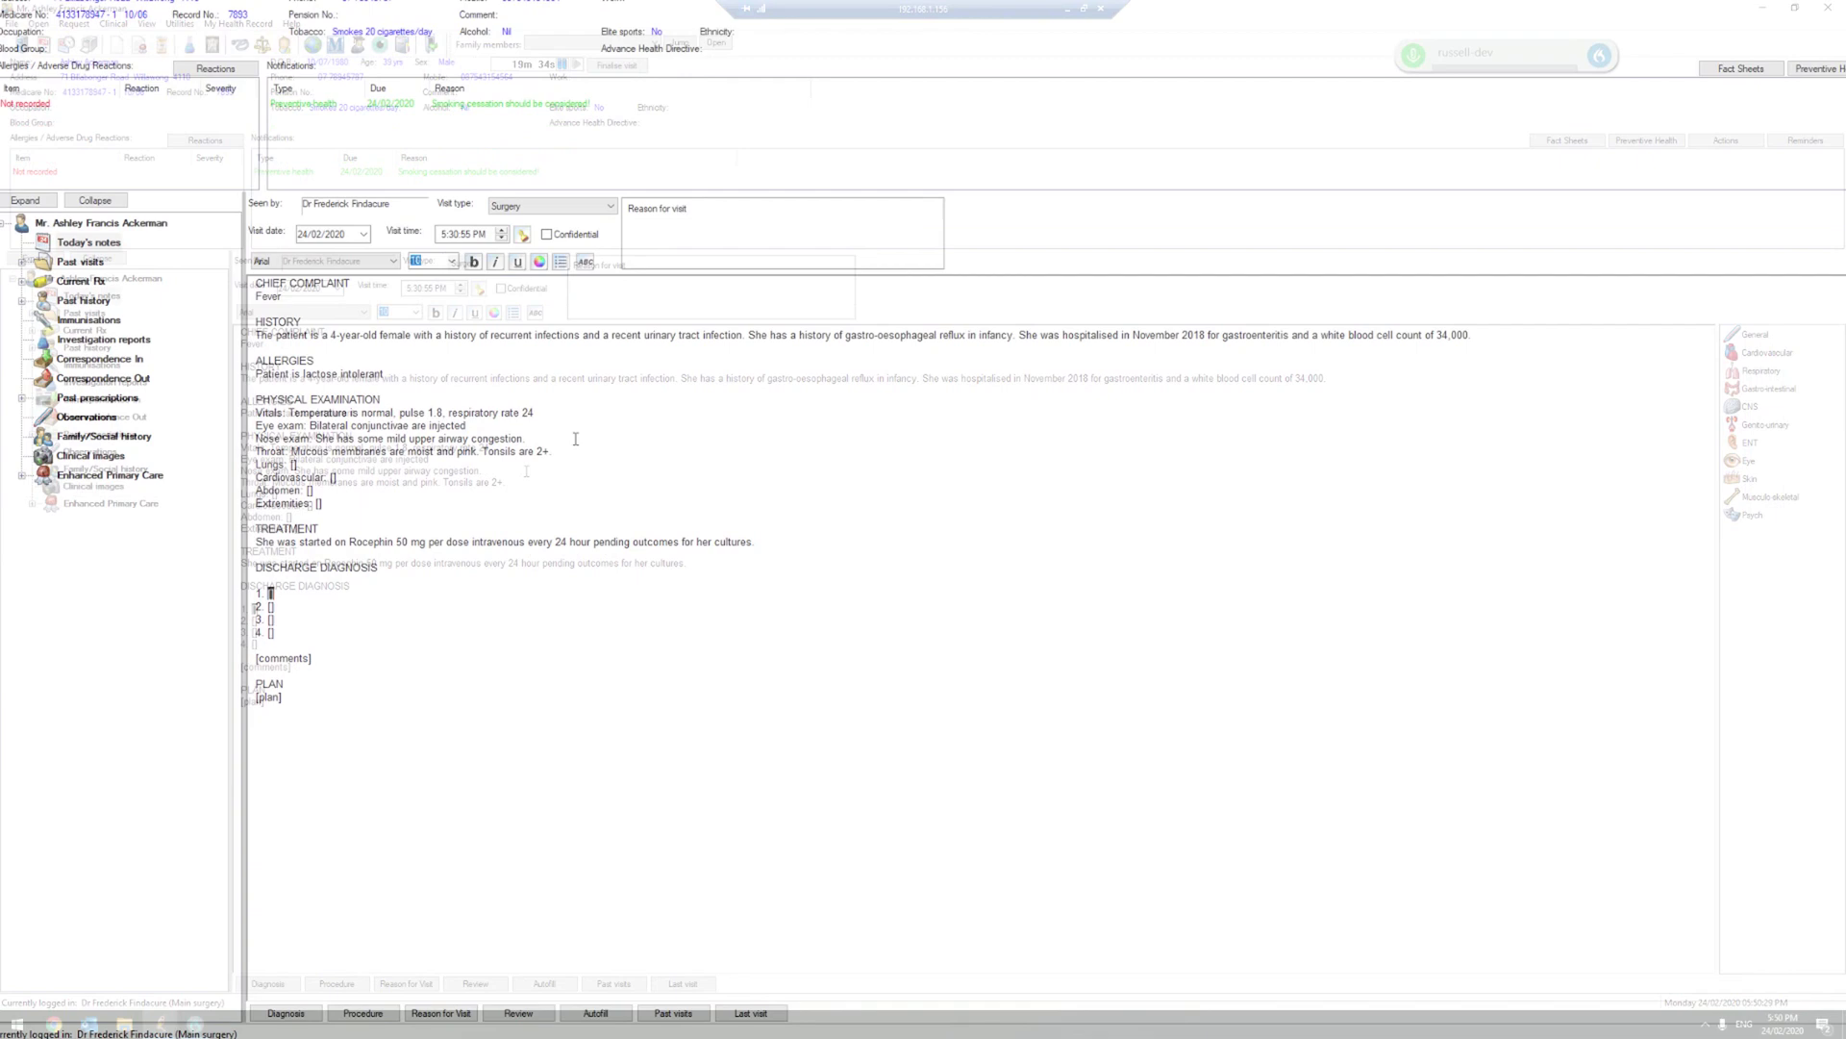
pyautogui.write('Fever')
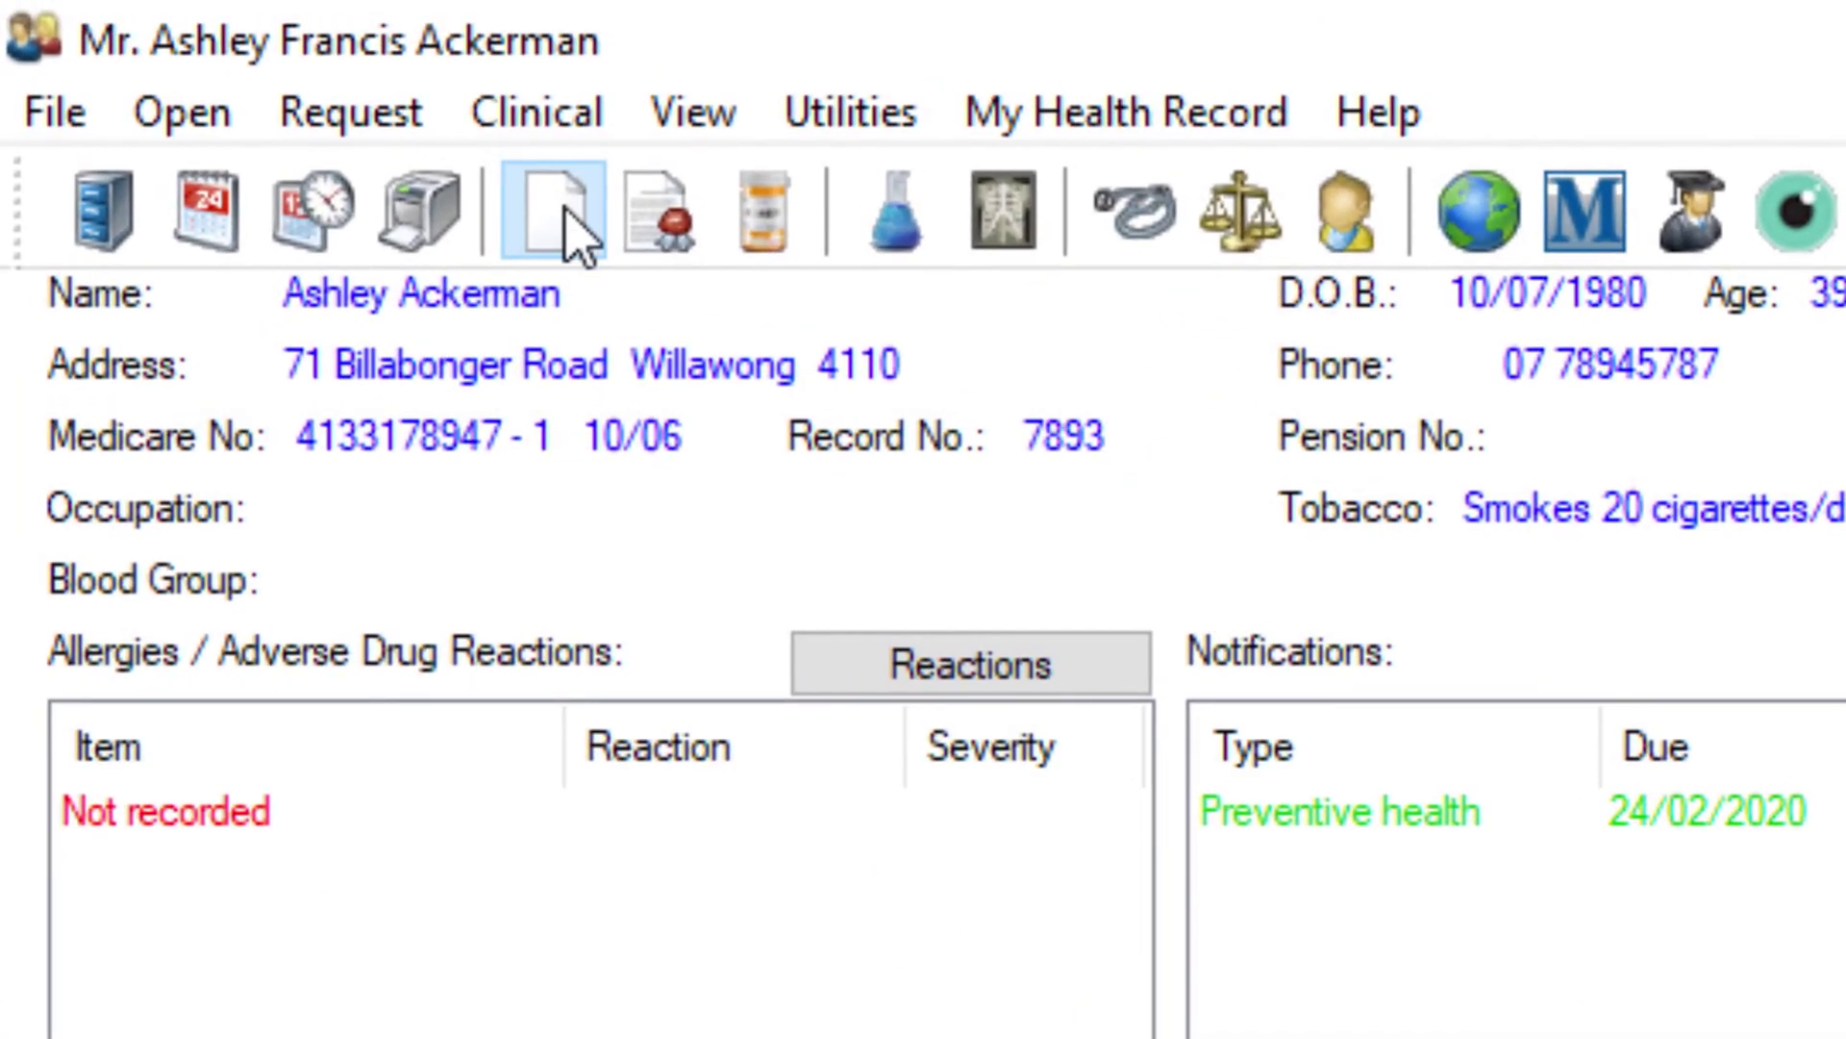
# Create a Specialist referral letter and insert the negative blood and urine cultures sentence below medications
pyautogui.click(116, 44)
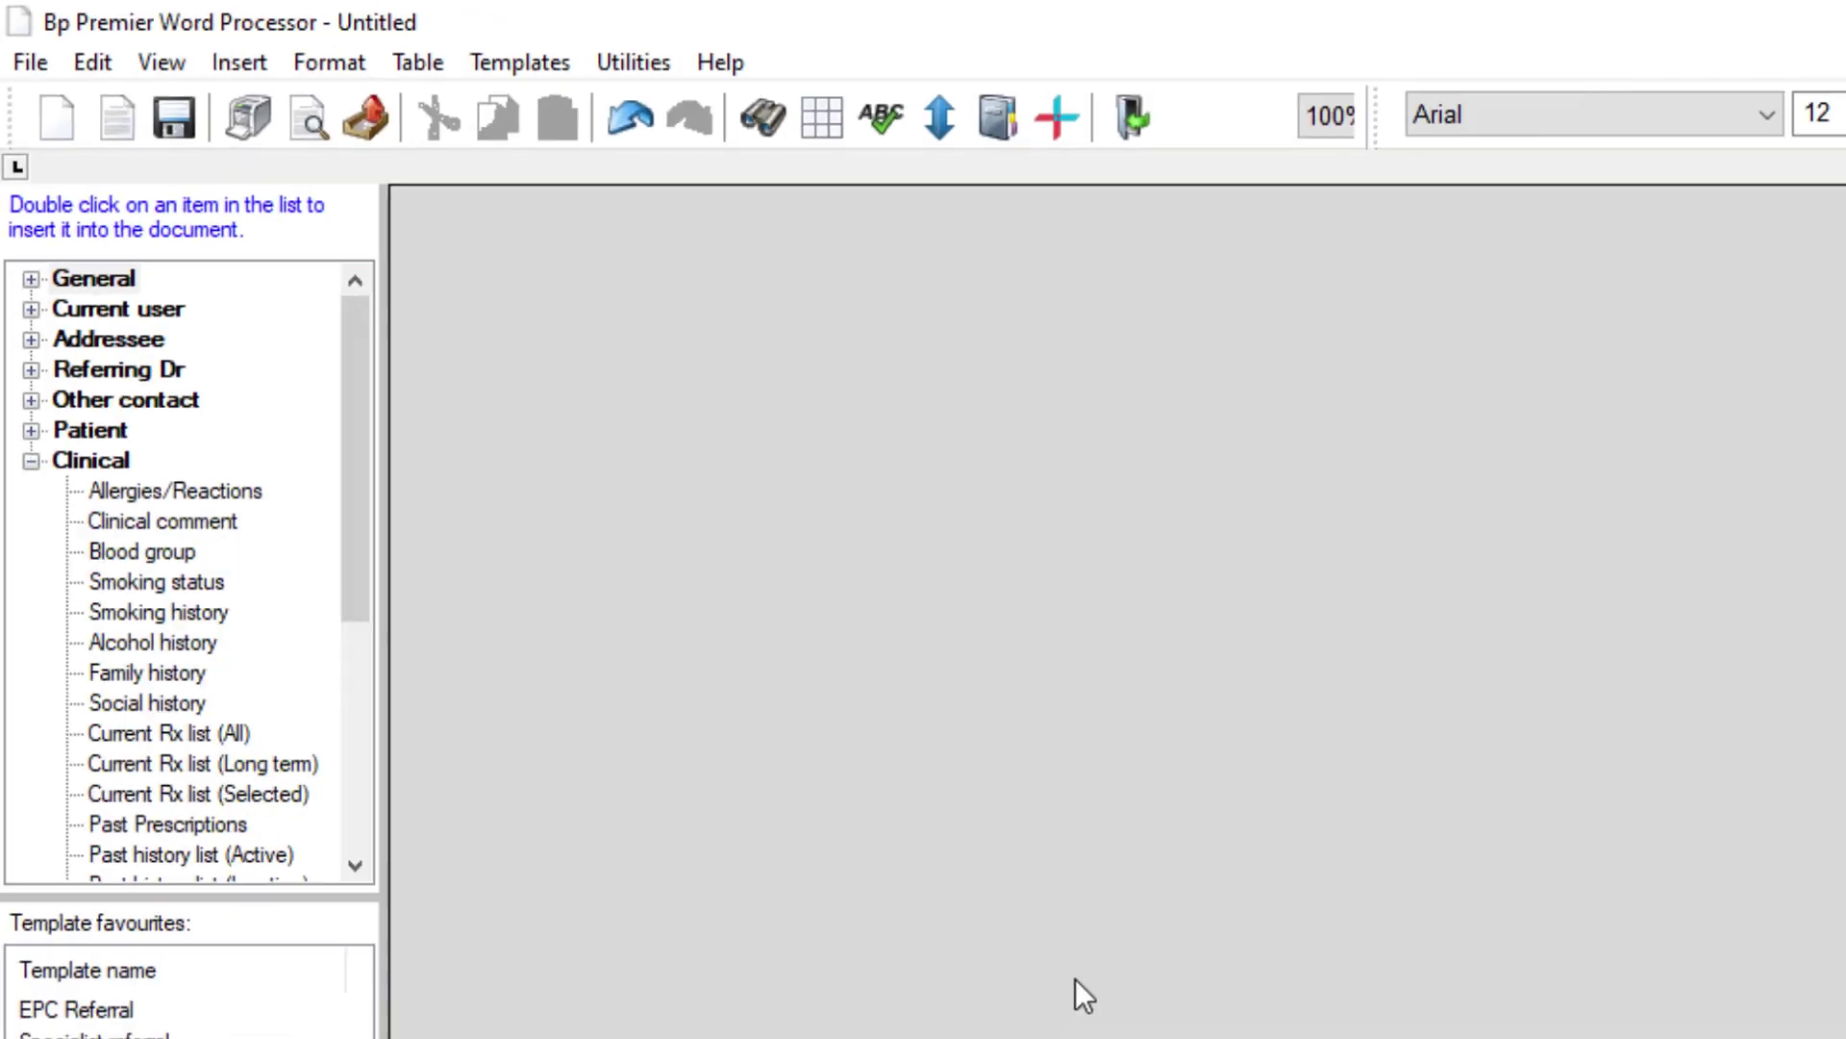
pyautogui.doubleClick(120, 1035)
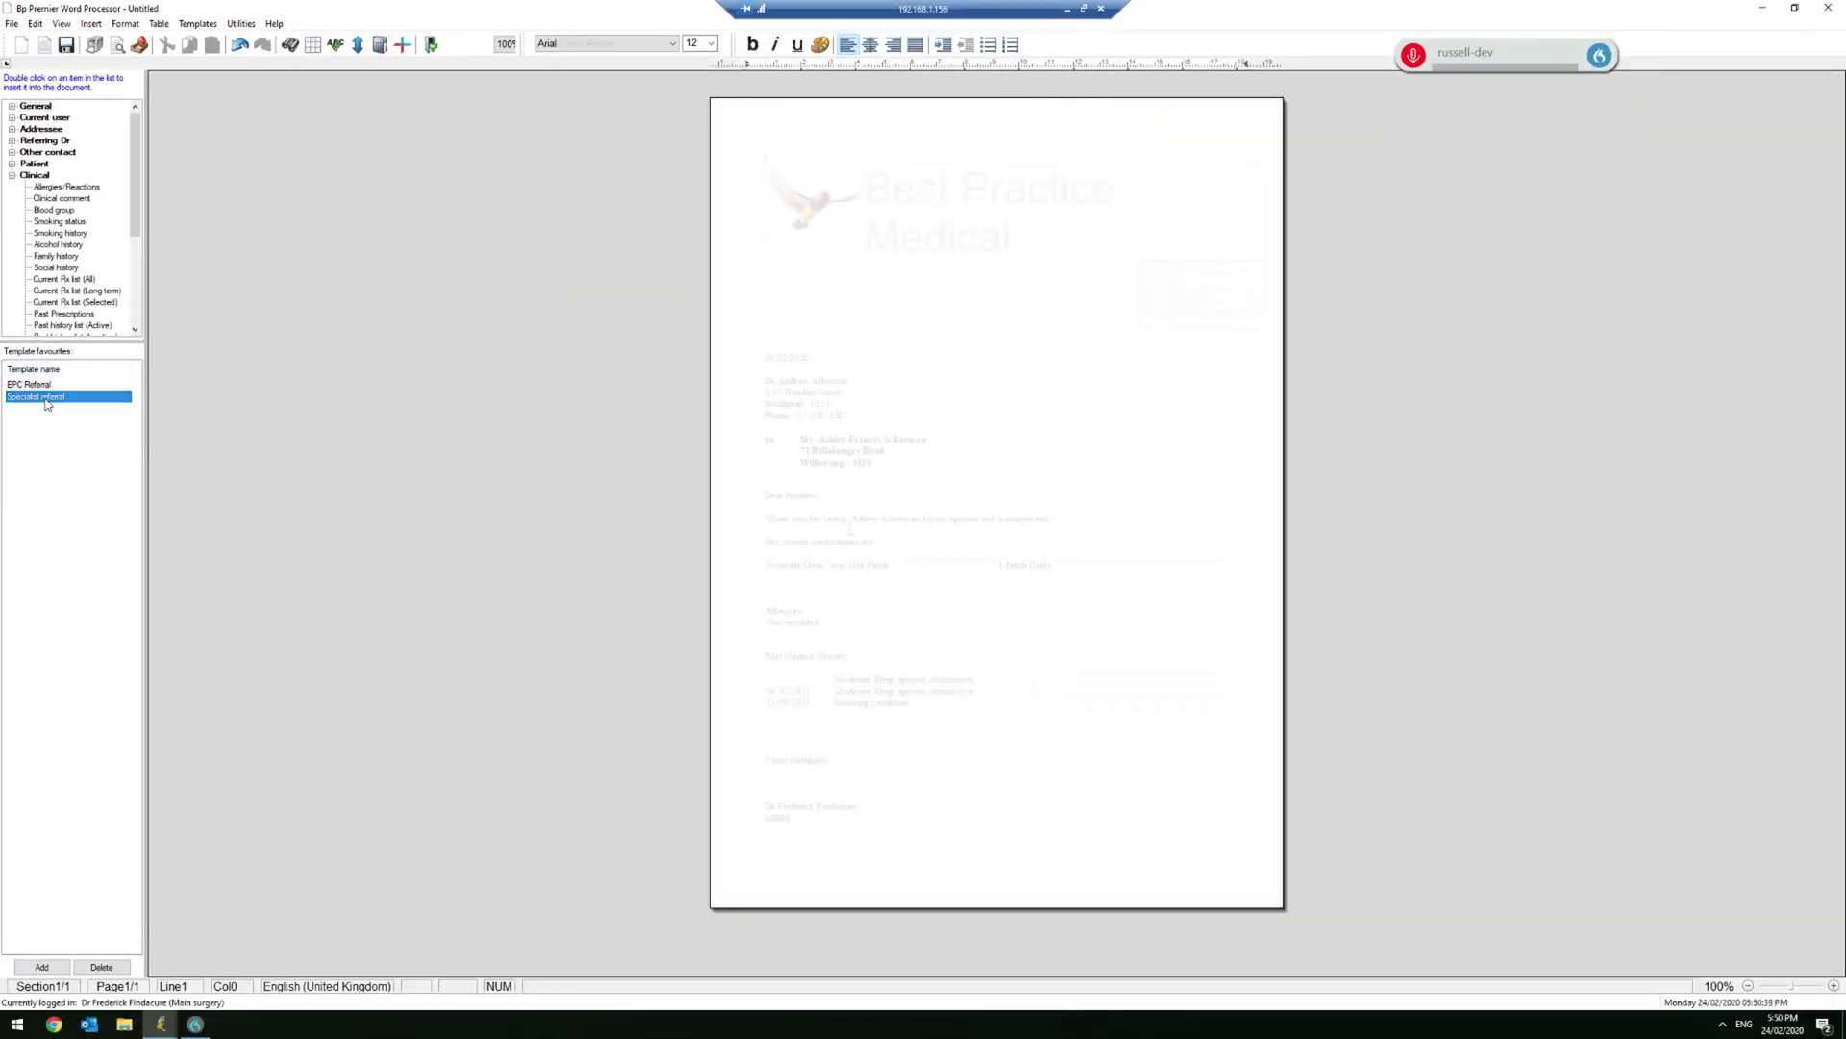
pyautogui.click(785, 588)
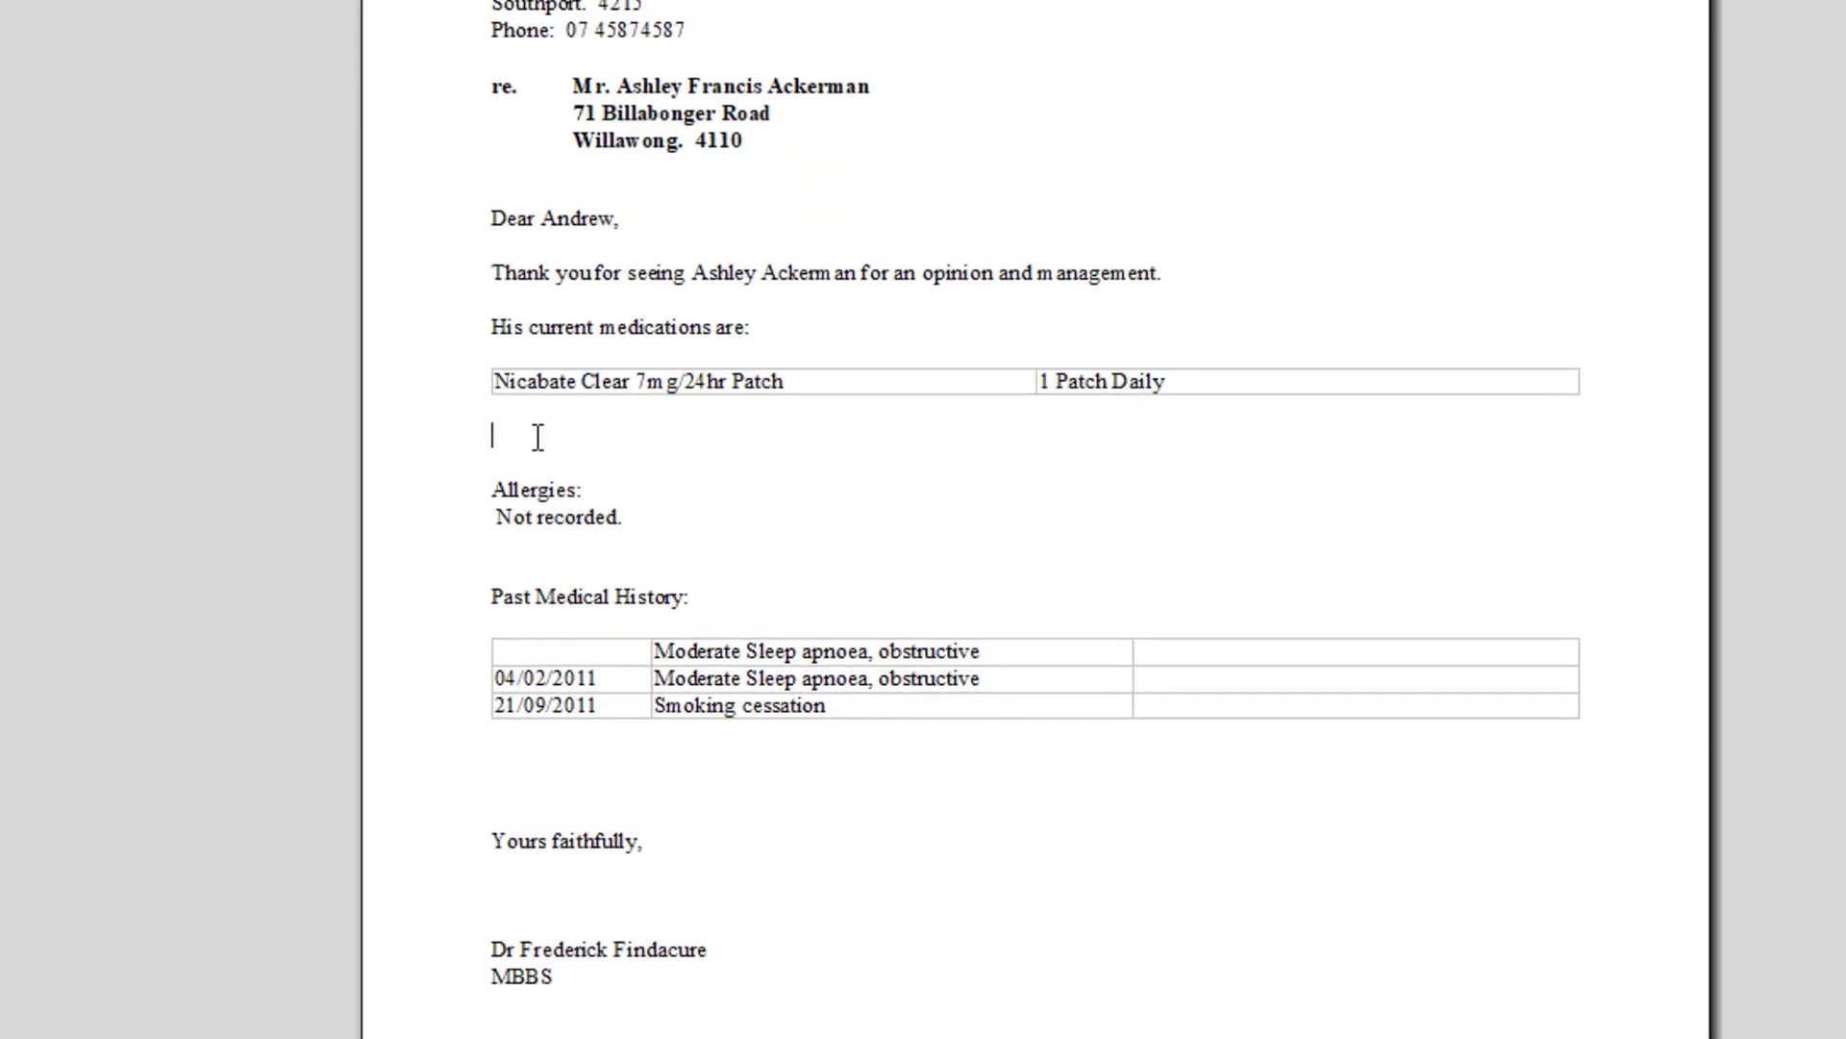
pyautogui.write('Patient had a negative blood culture and urine cultures performed at the last visit.')
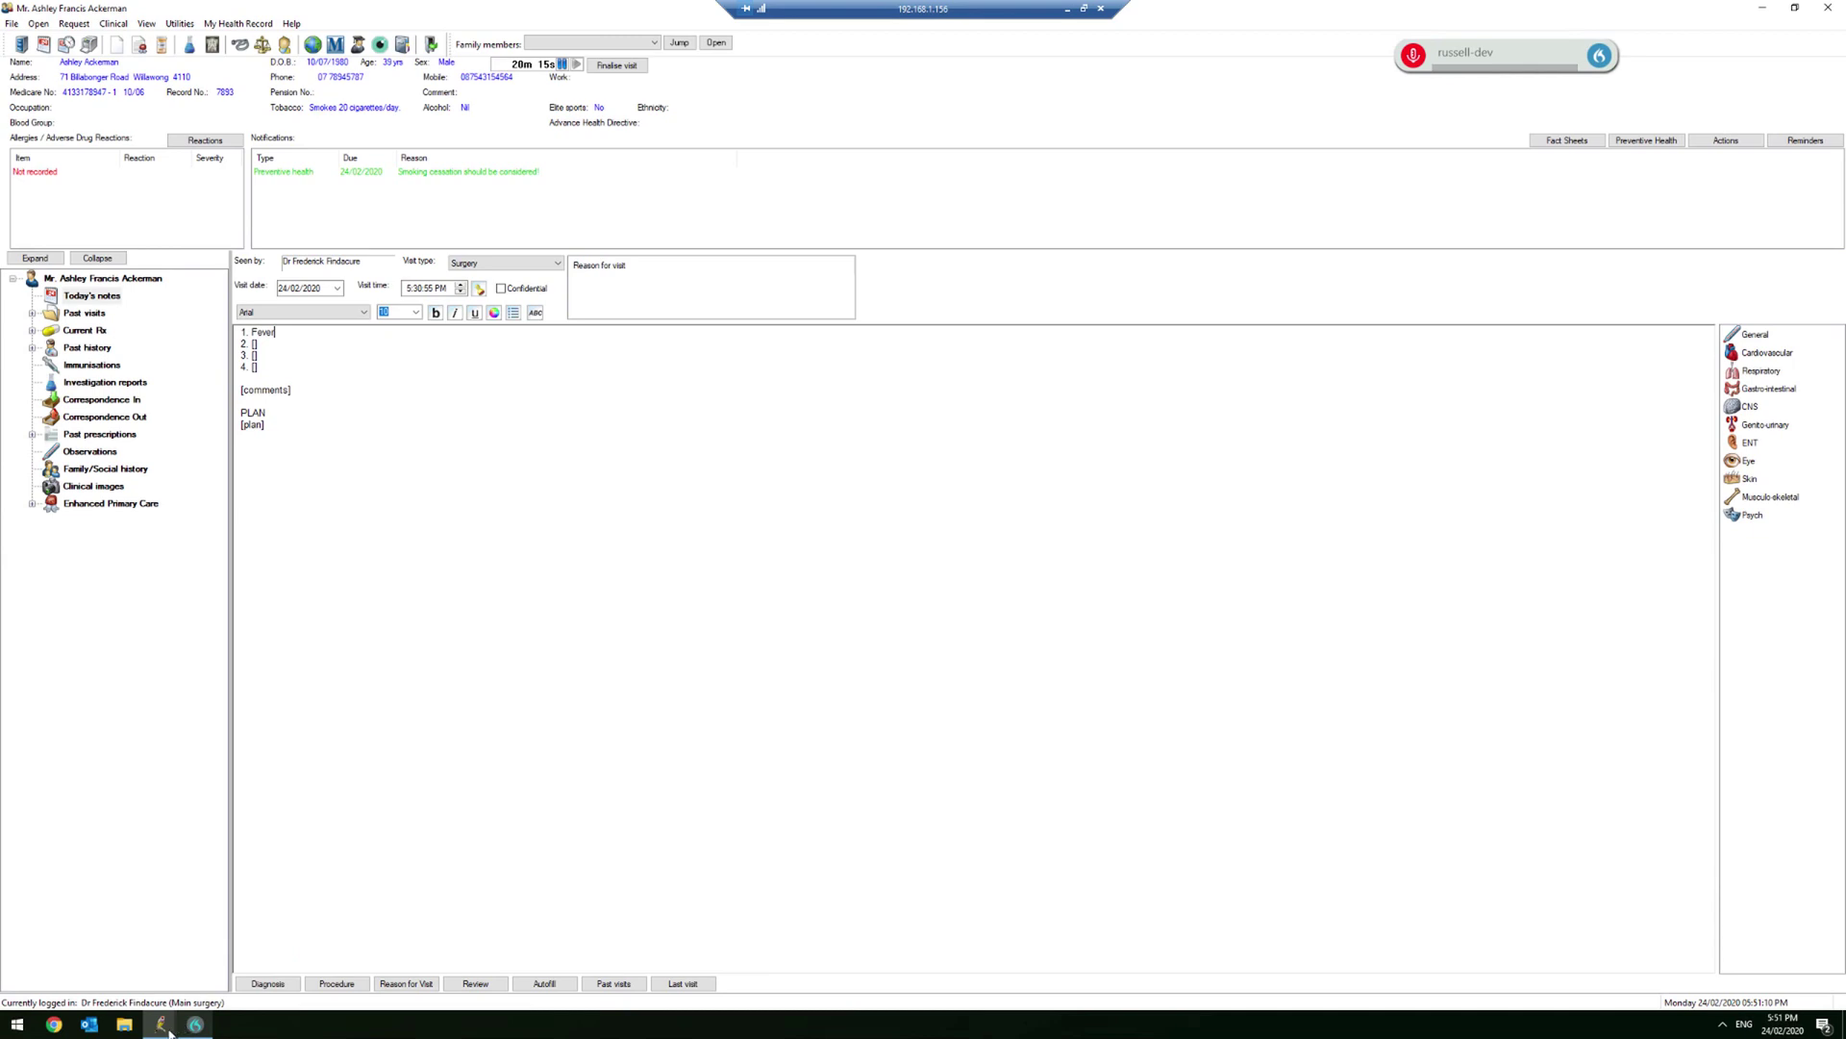
pyautogui.moveTo(166, 1029)
pyautogui.click(408, 979)
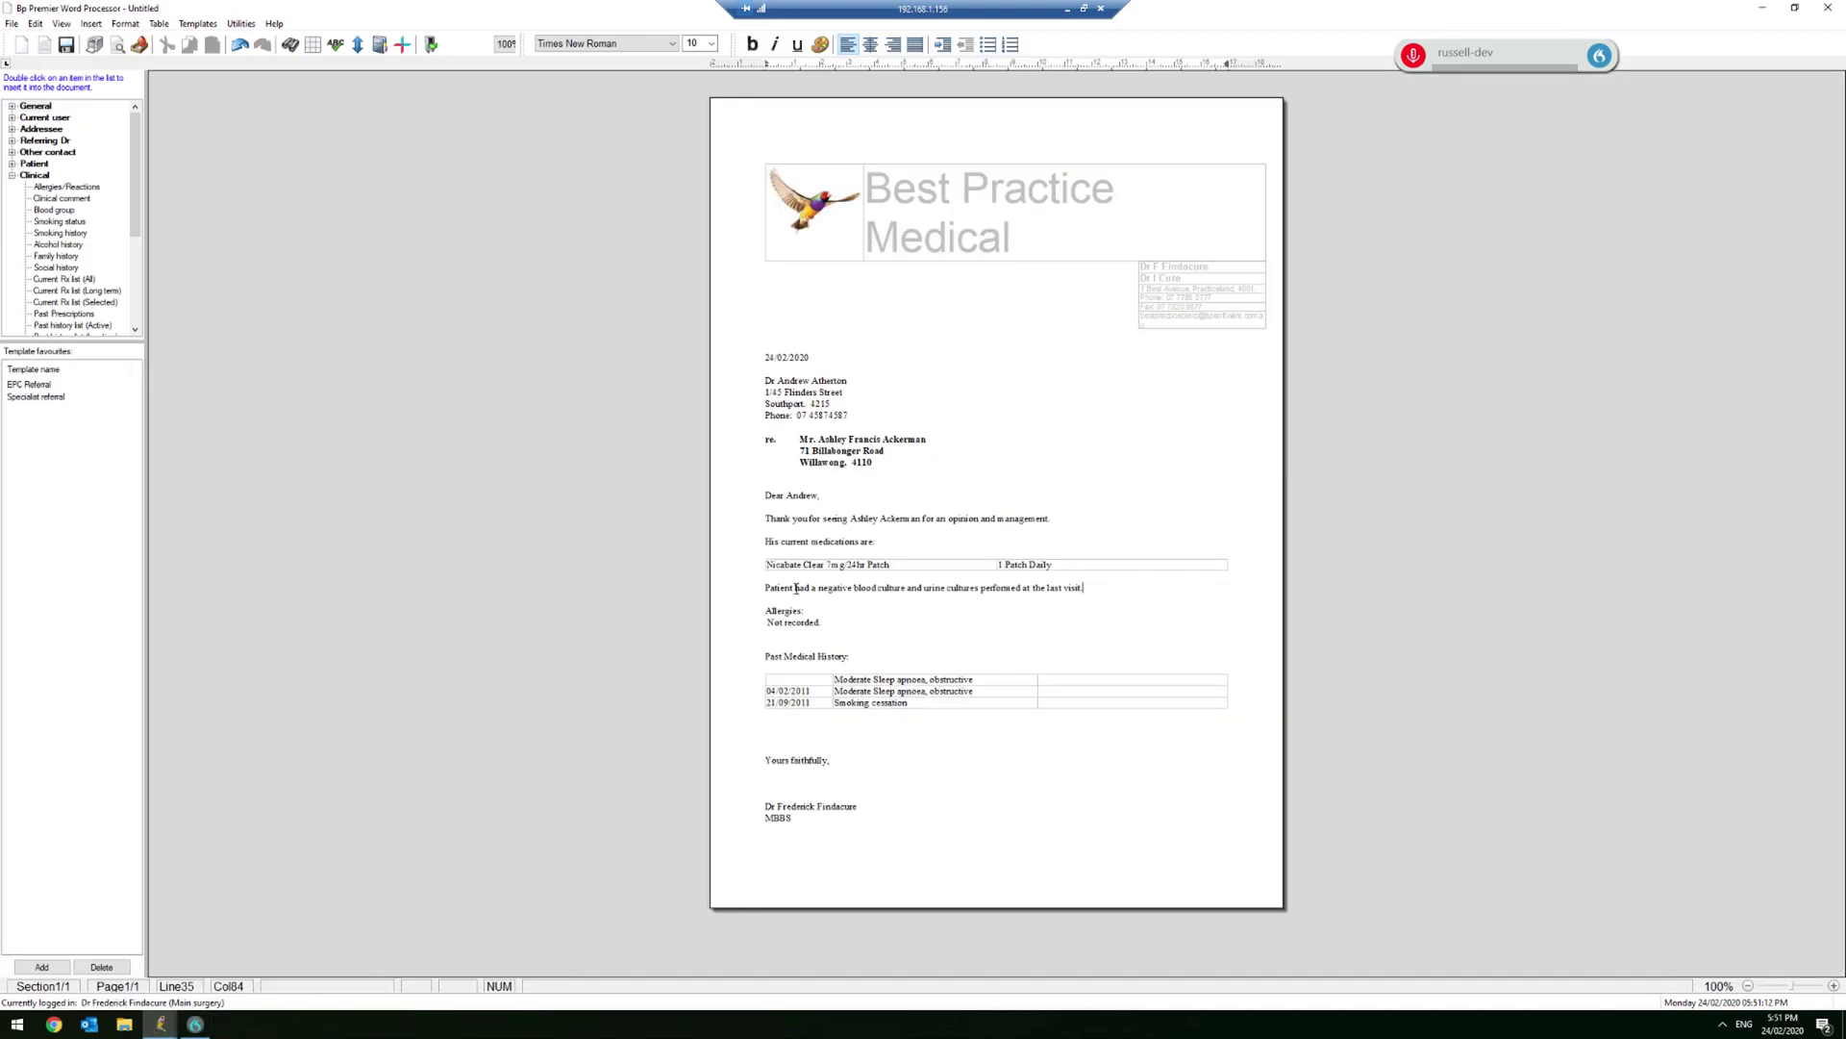
# Dictate the sentence about the 4-year-old's recent urinary tract infection below 'Not recorded.' under Allergies
pyautogui.click(822, 632)
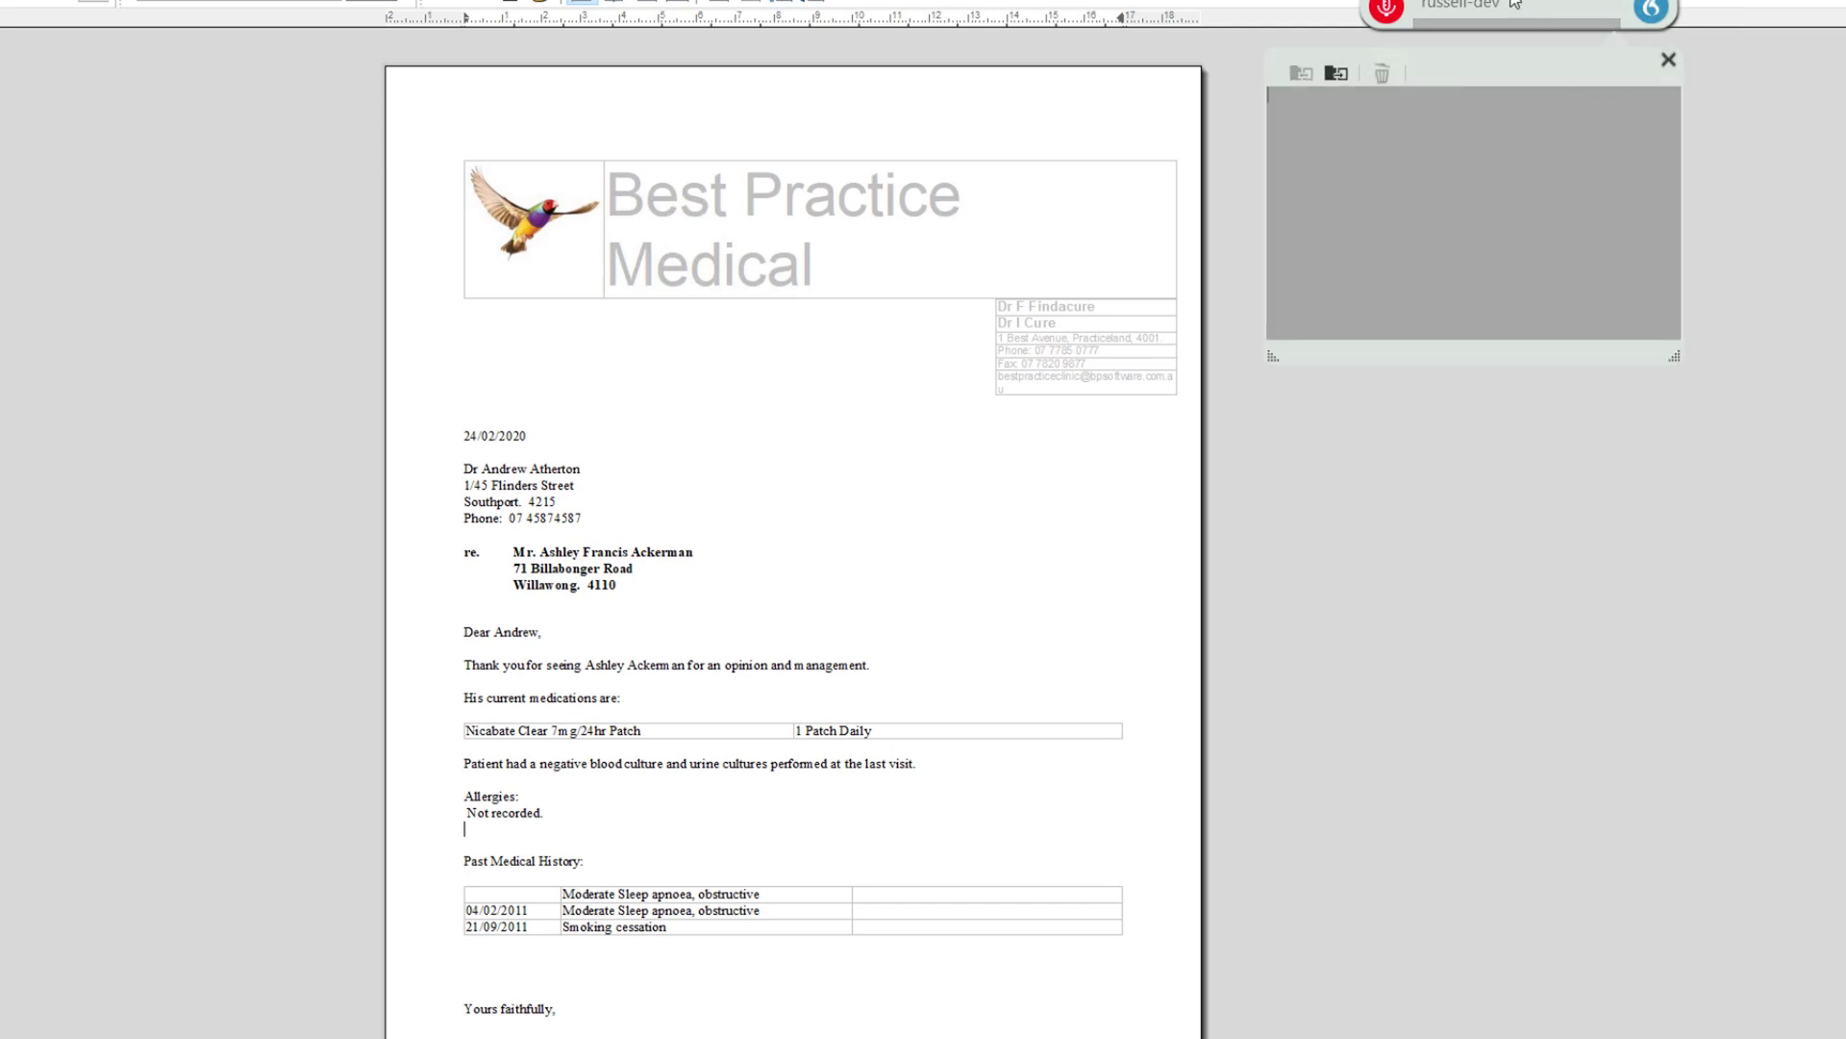
pyautogui.moveTo(1514, 5); pyautogui.dragTo(1227, 390)
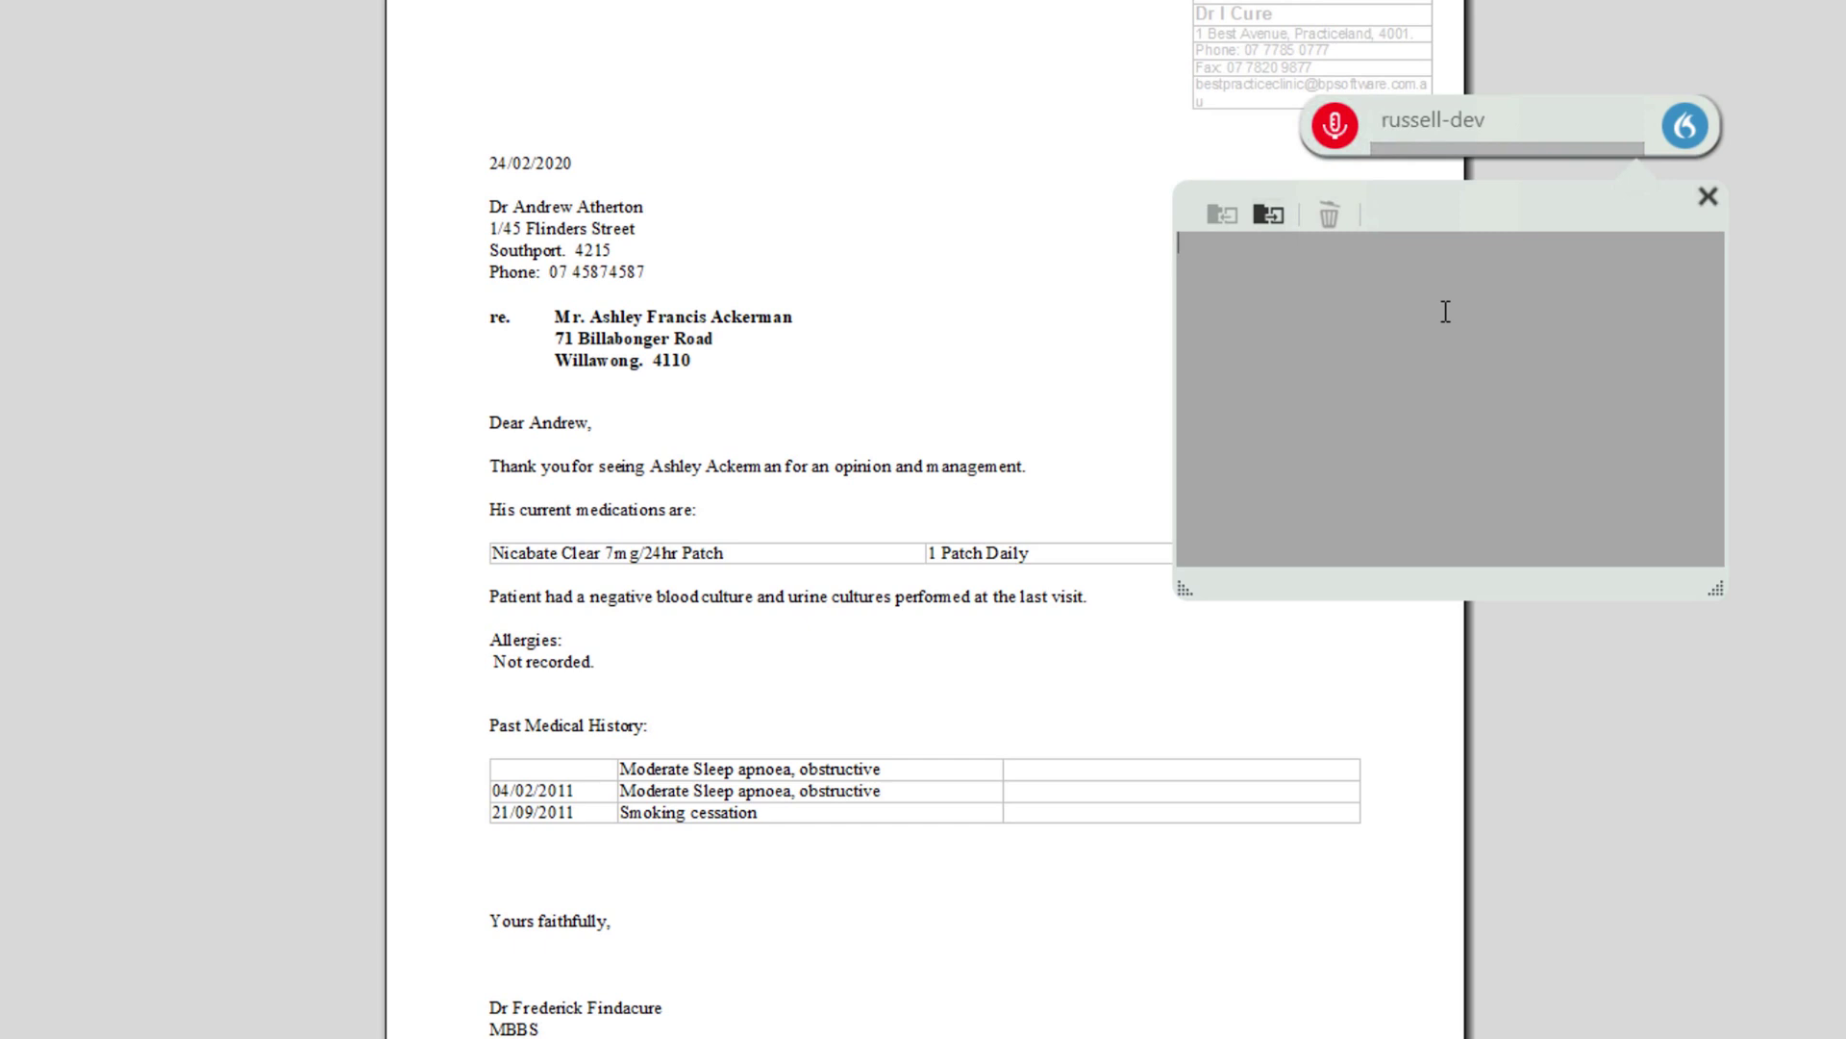
pyautogui.press('KP_Add')
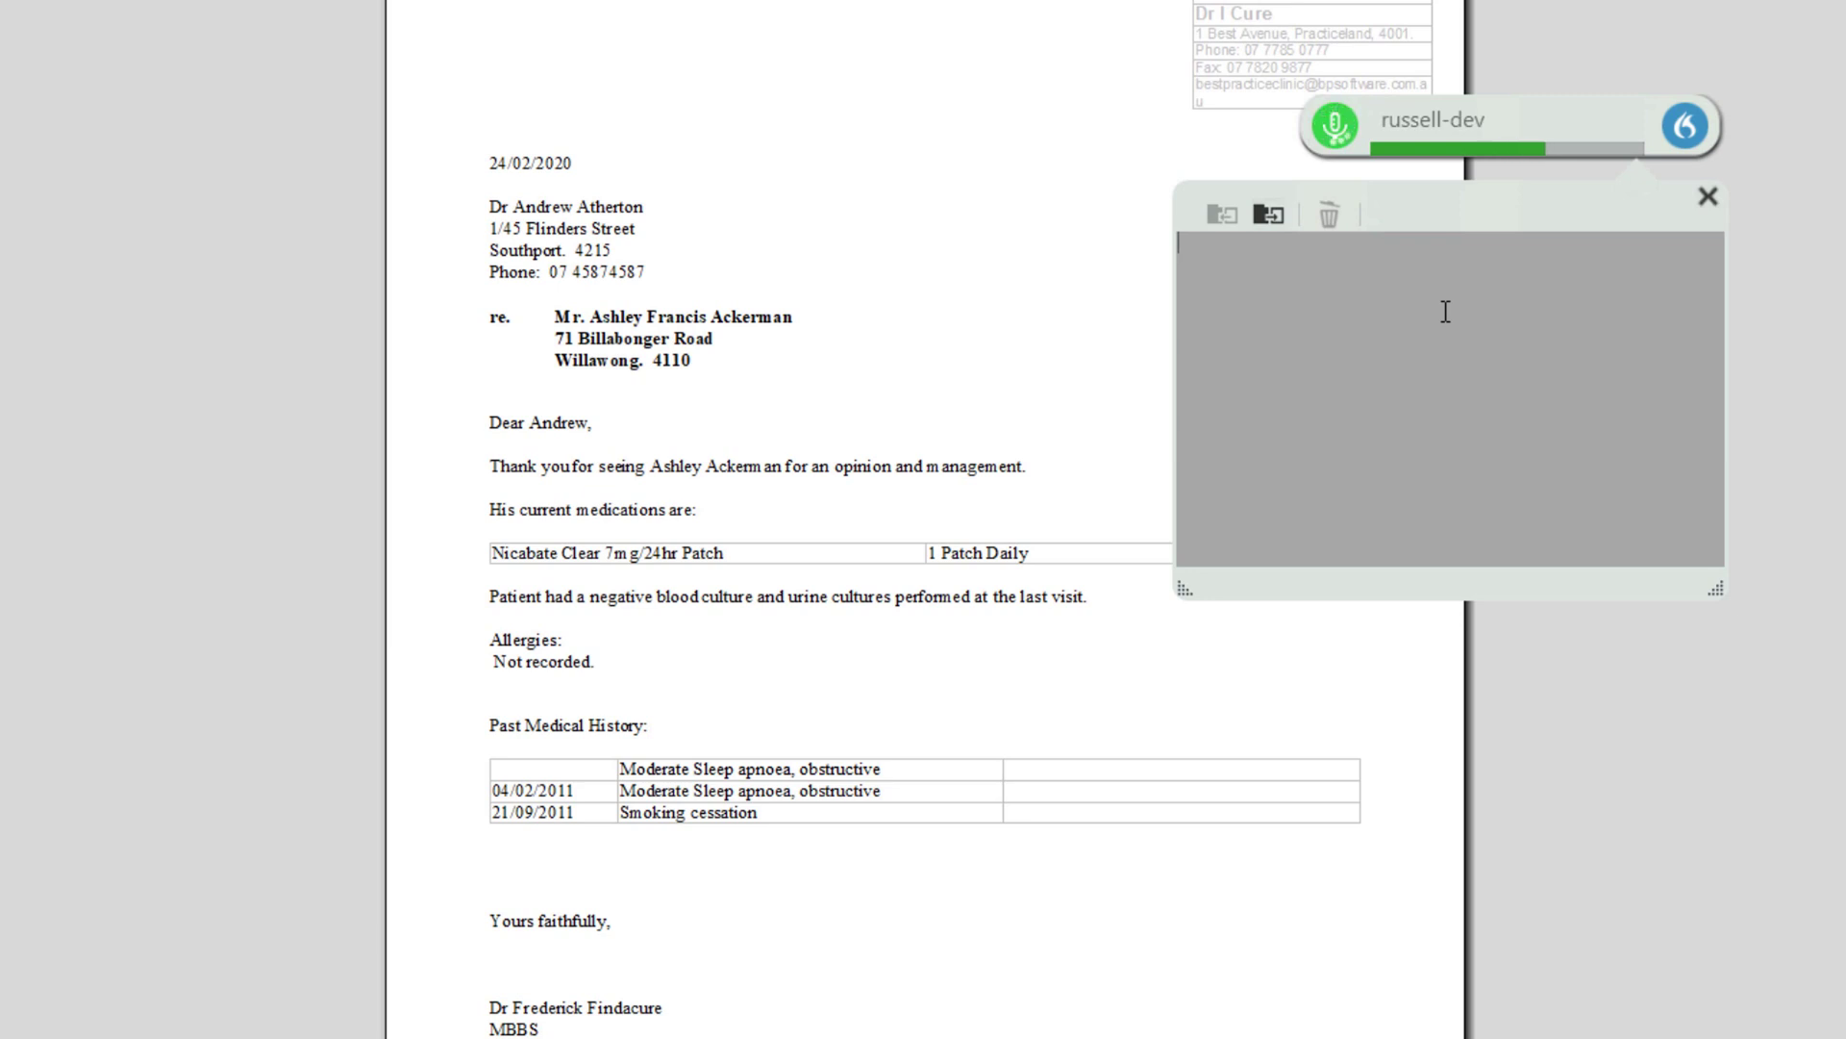
pyautogui.press('KP_Add')
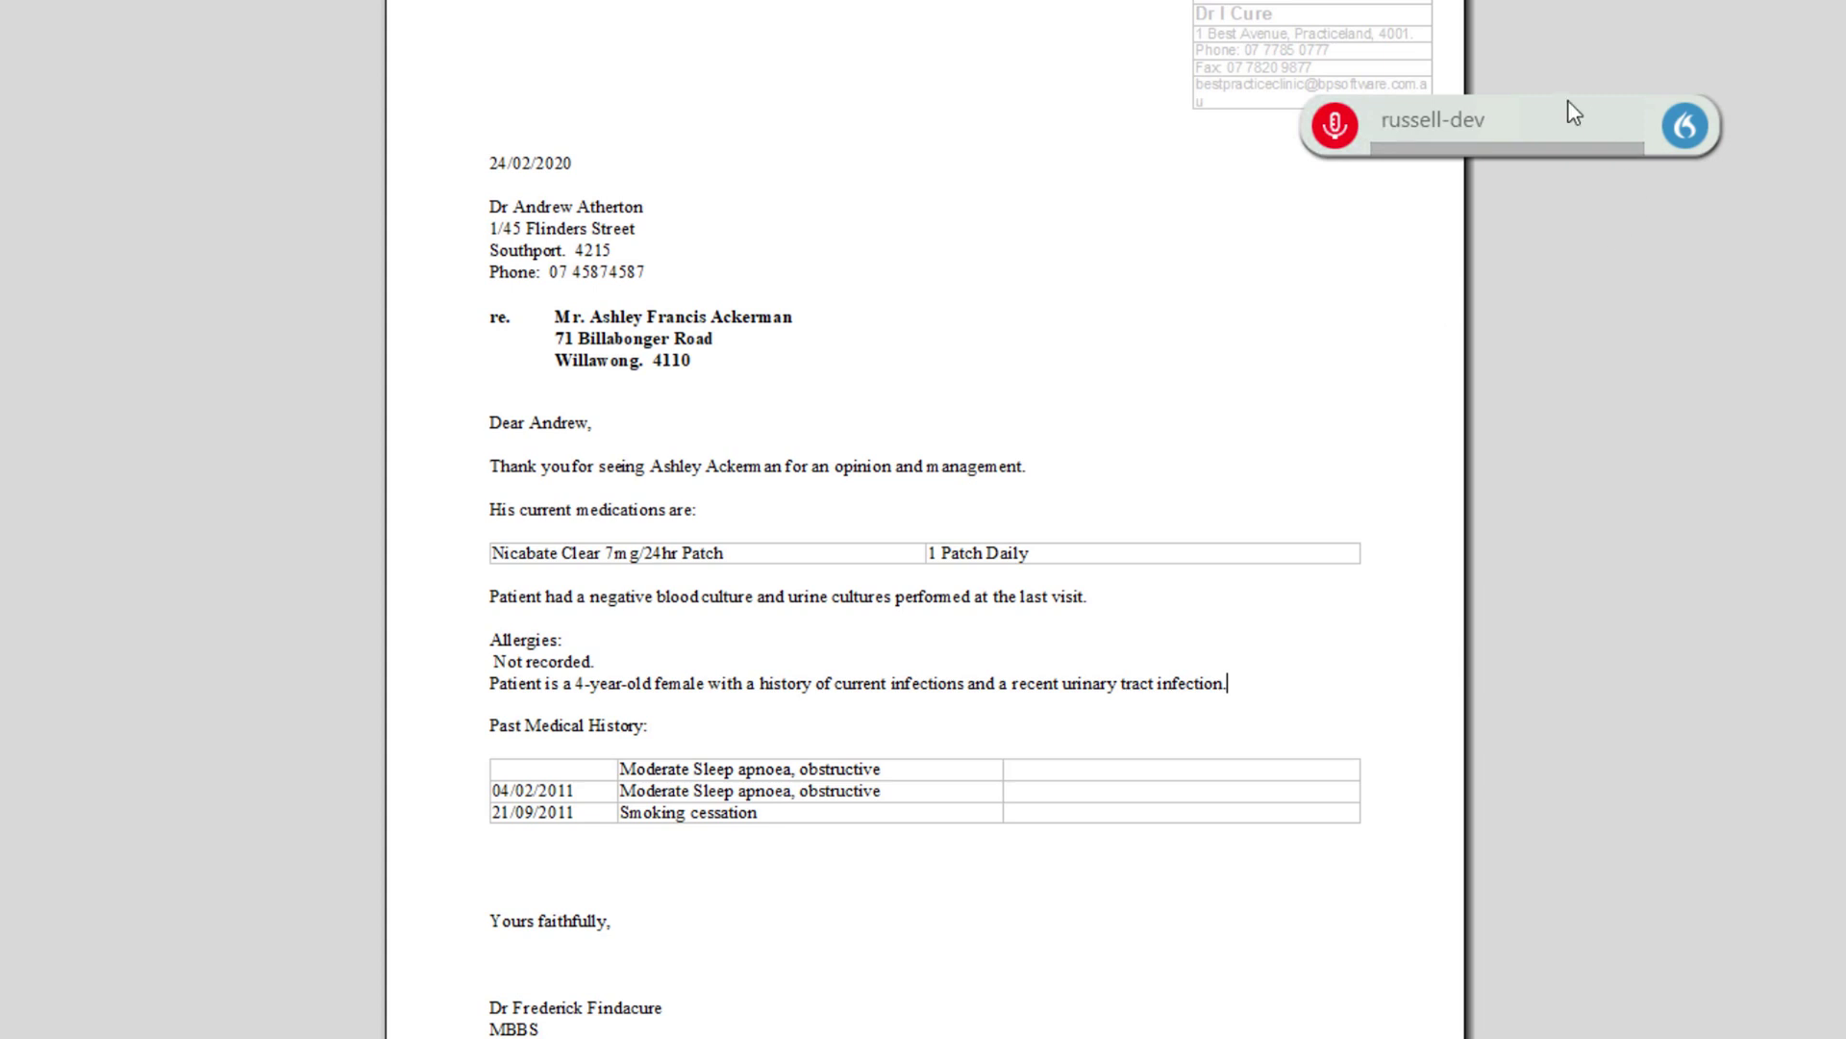
pyautogui.moveTo(1514, 123); pyautogui.dragTo(1207, 524)
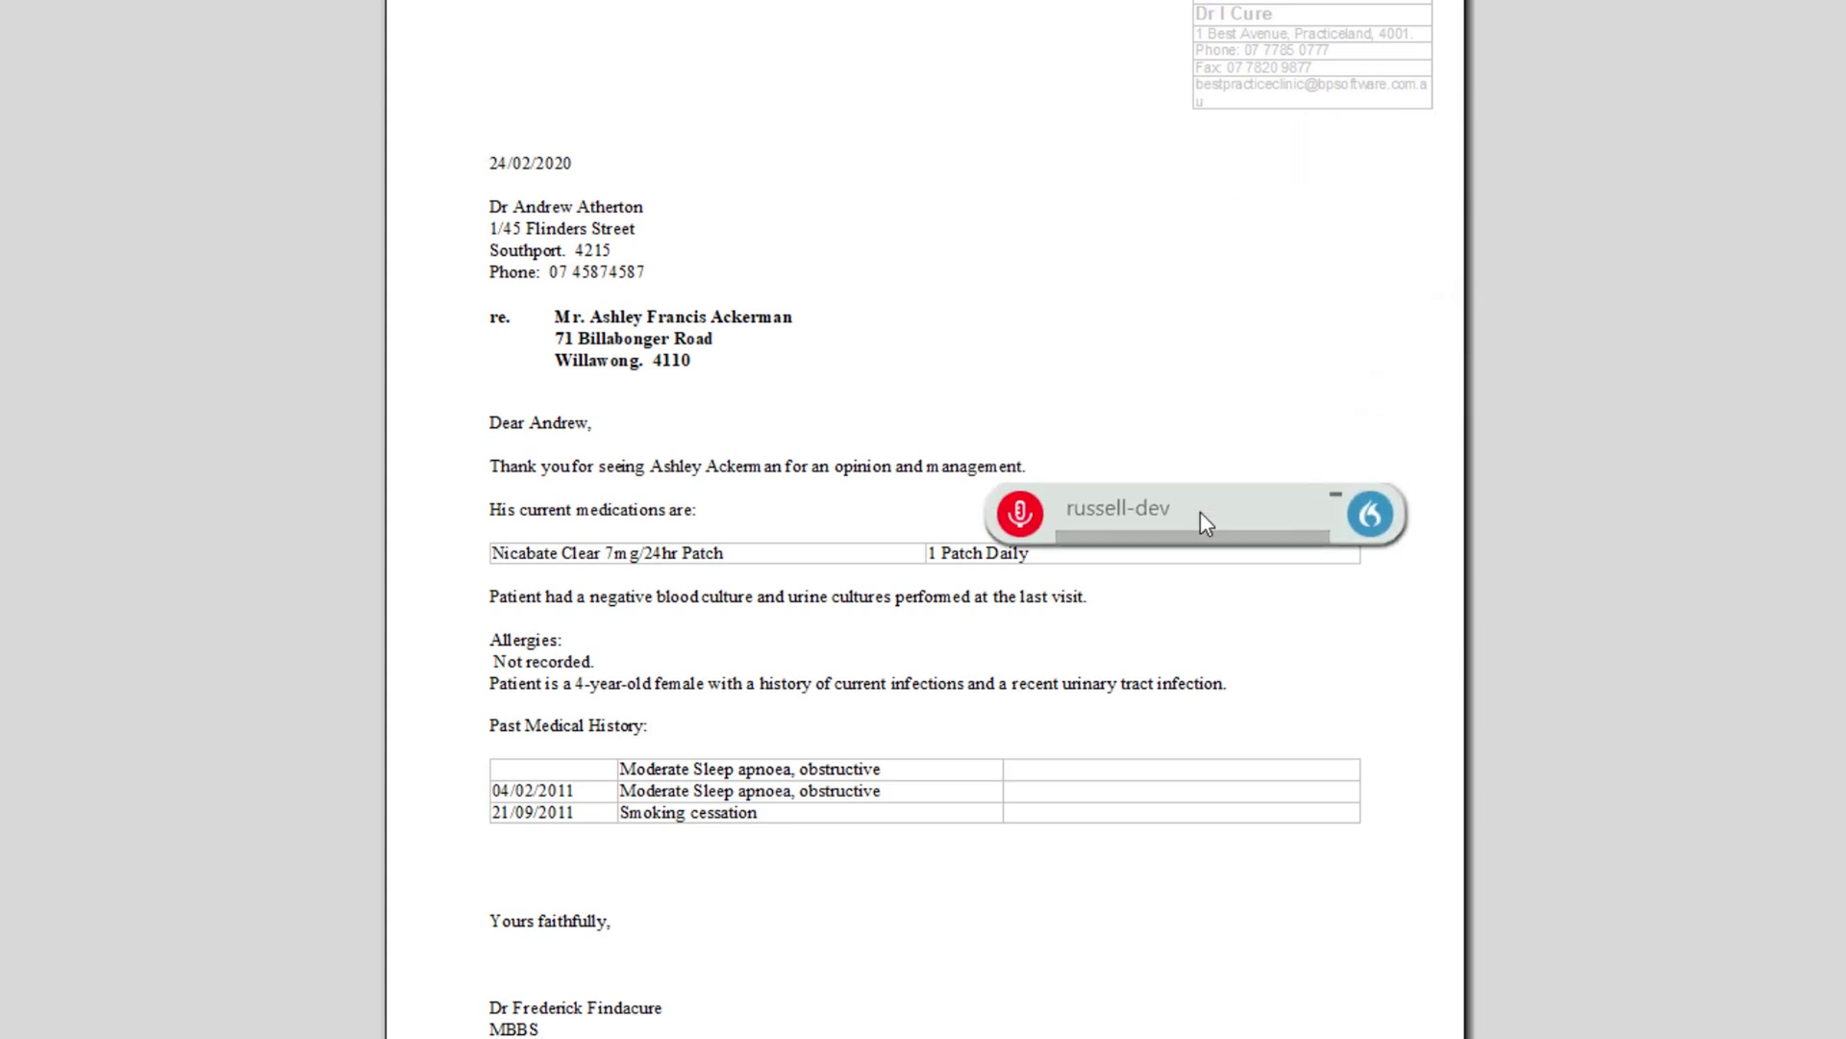